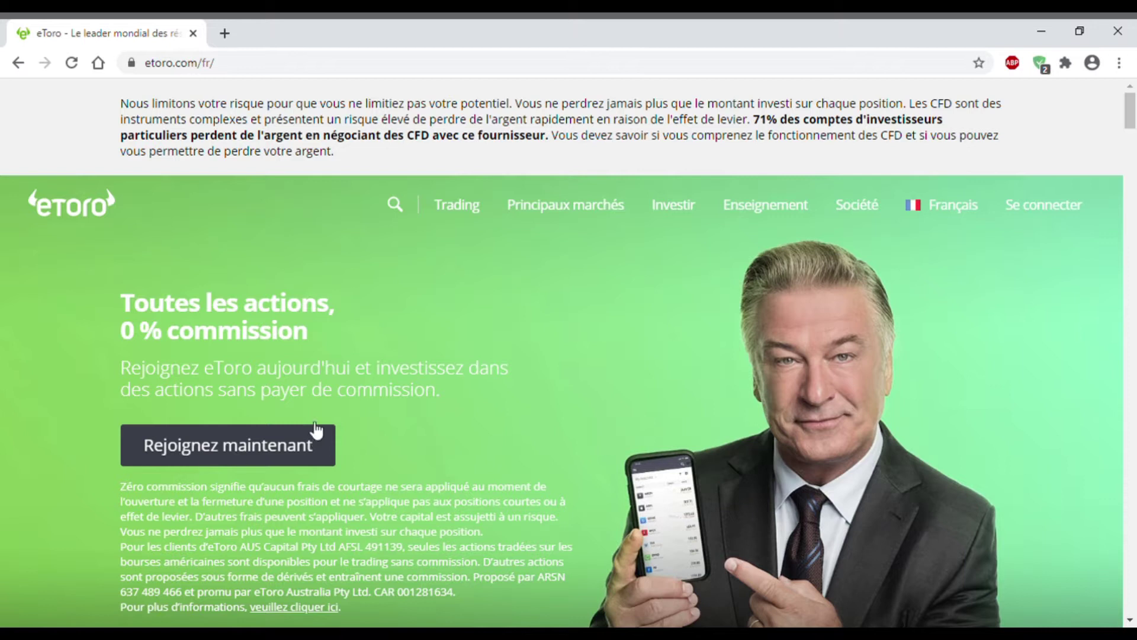
Step: Start the sign-up and enter a username, the account e-mail and a strong password
left_click(172, 453)
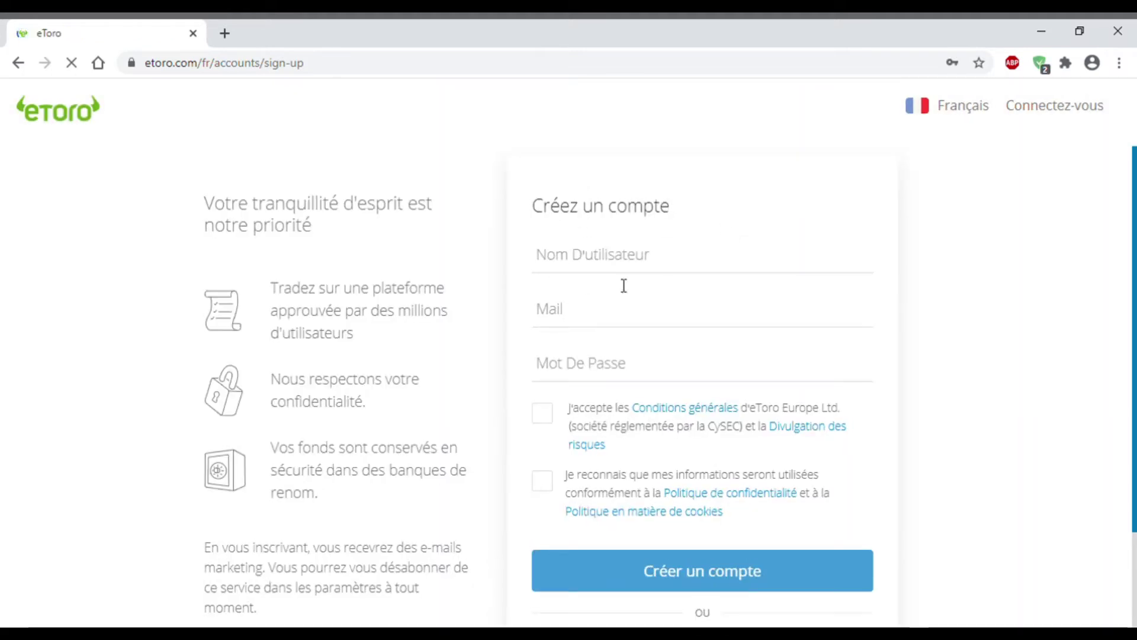
left_click(614, 259)
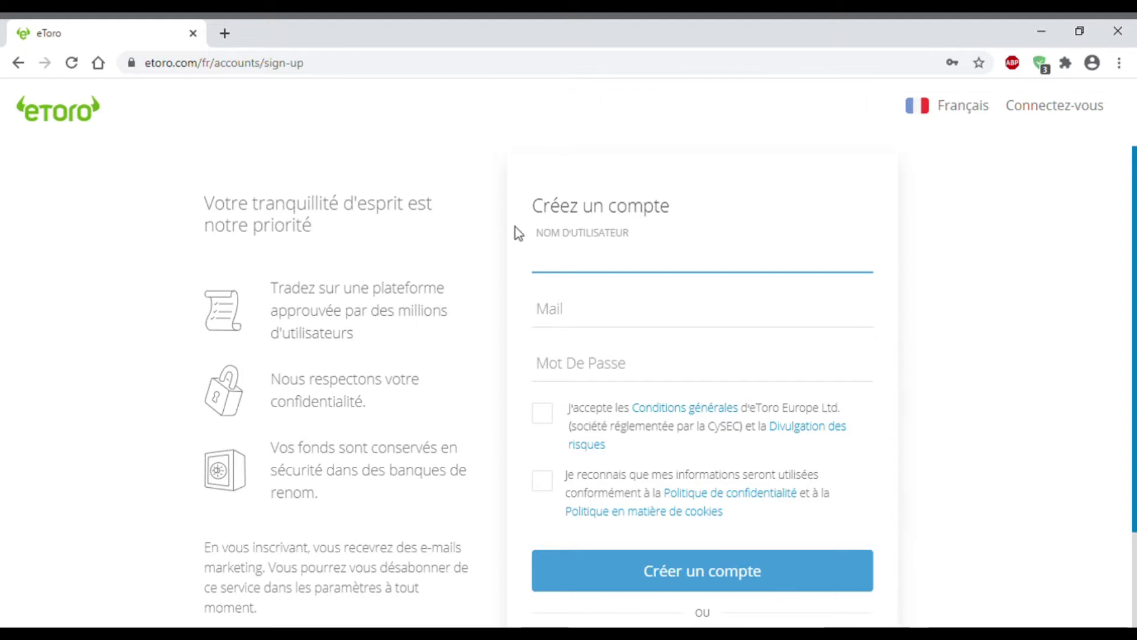
type("Jean")
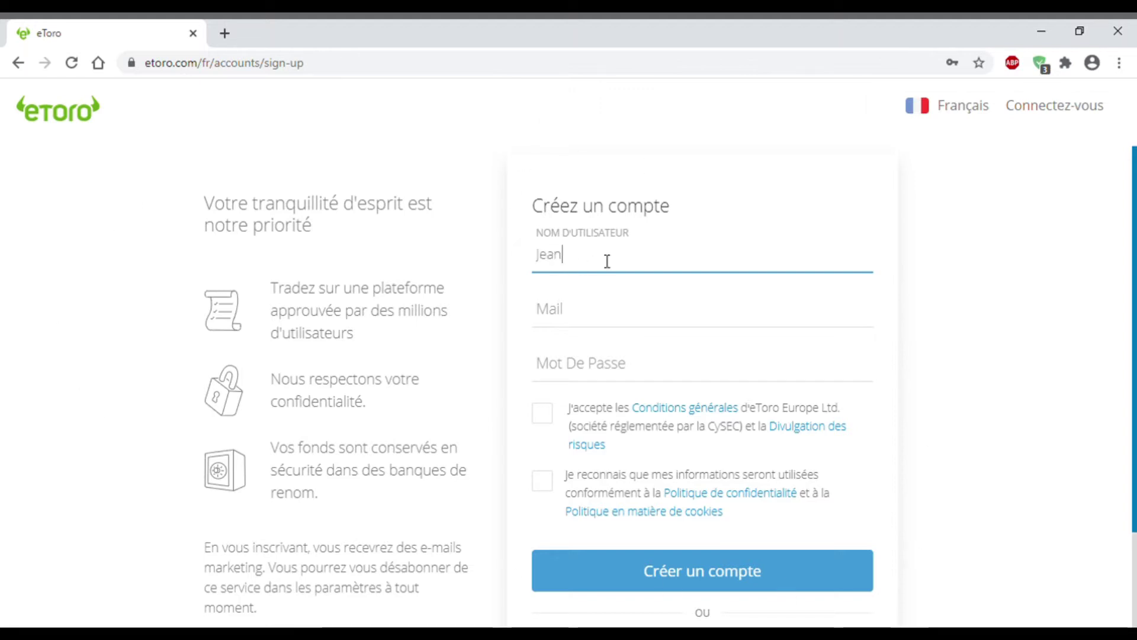
type("Duponto1")
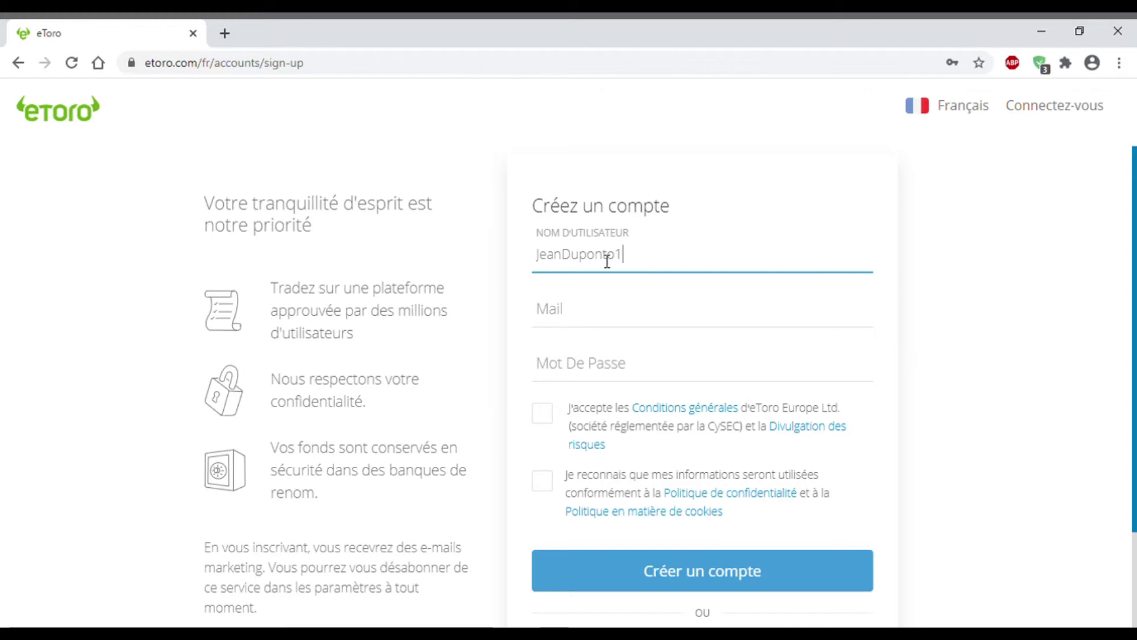
left_click(621, 317)
key("ctrl+v")
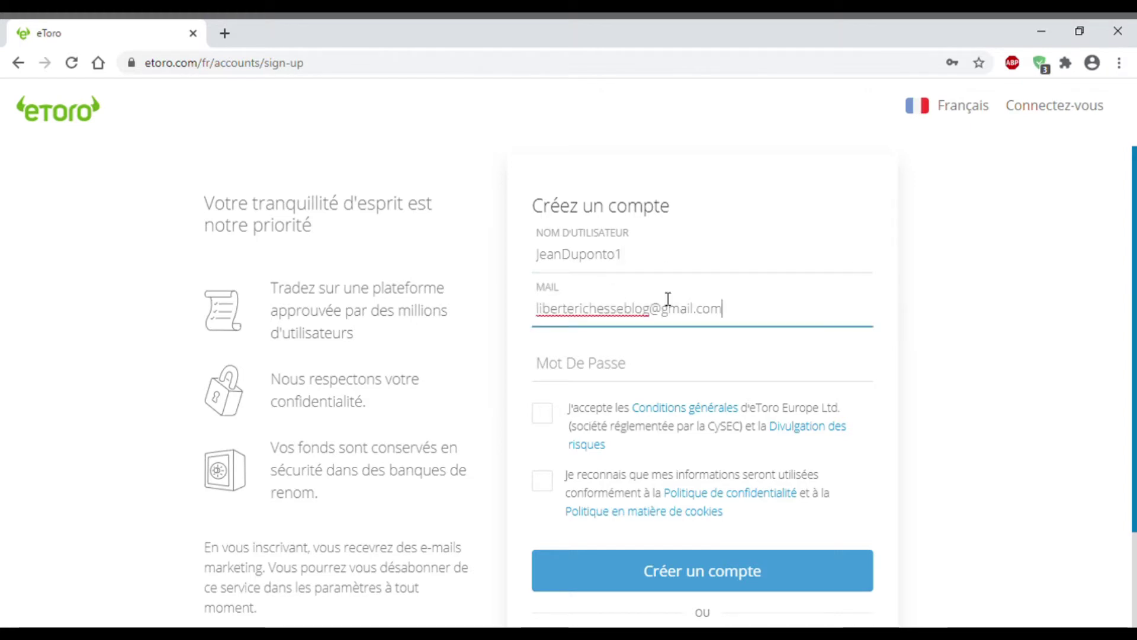
left_click(913, 307)
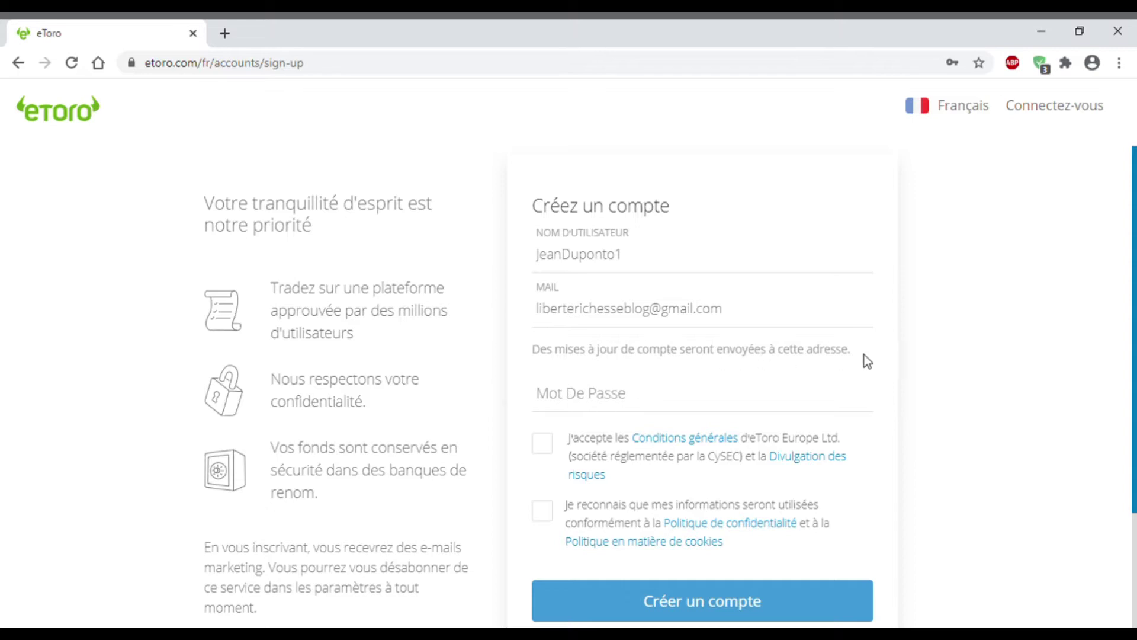
left_click(666, 407)
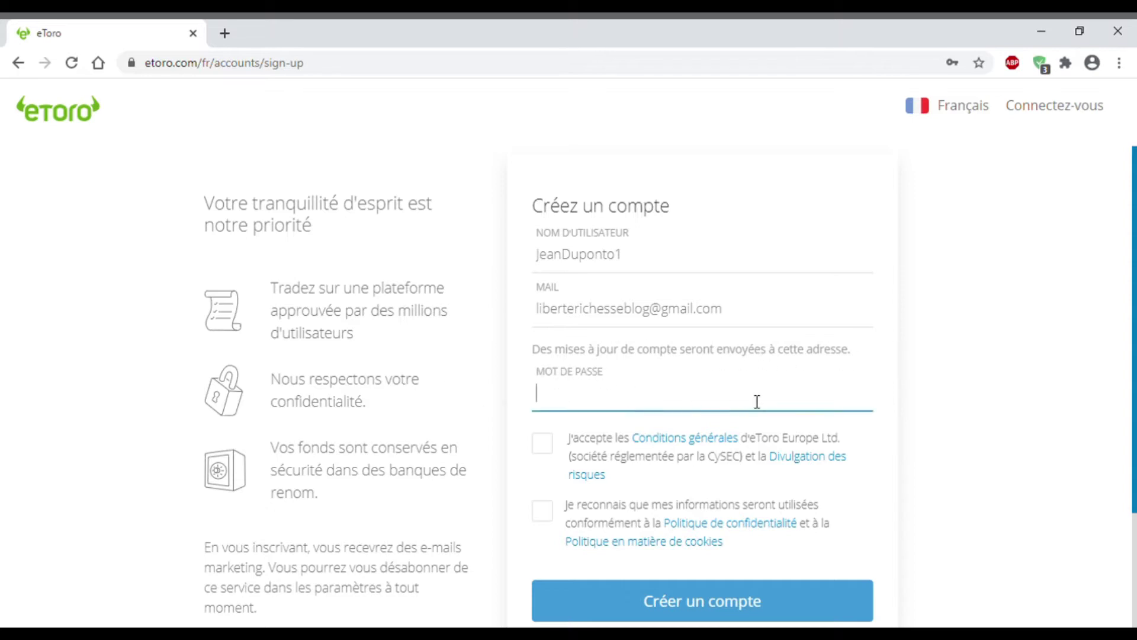
type("•••••••••")
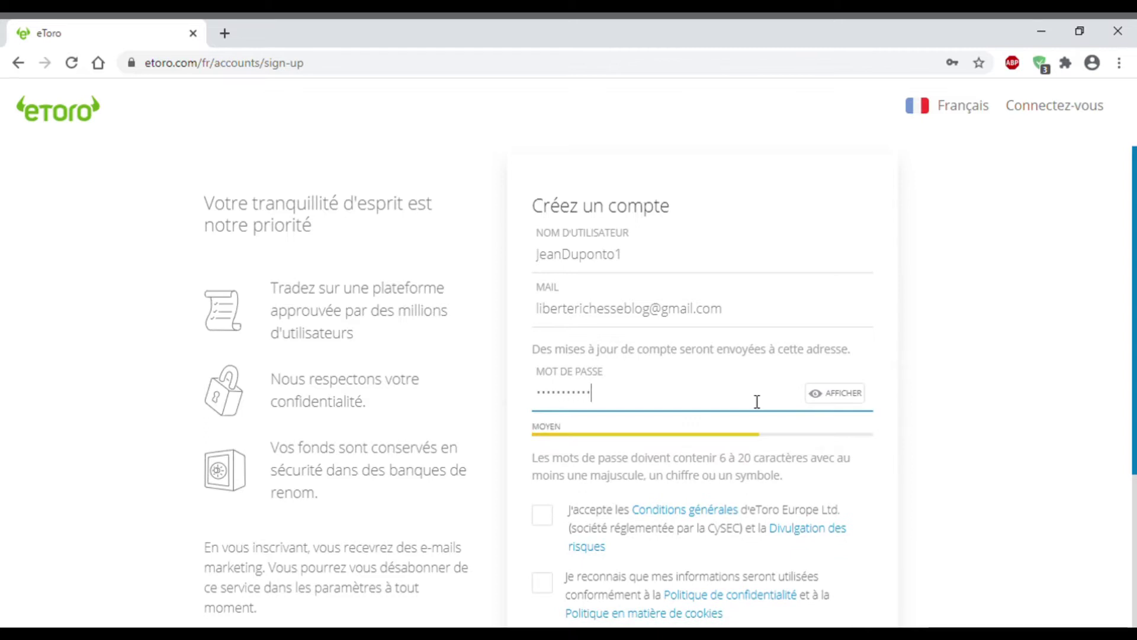
type("•")
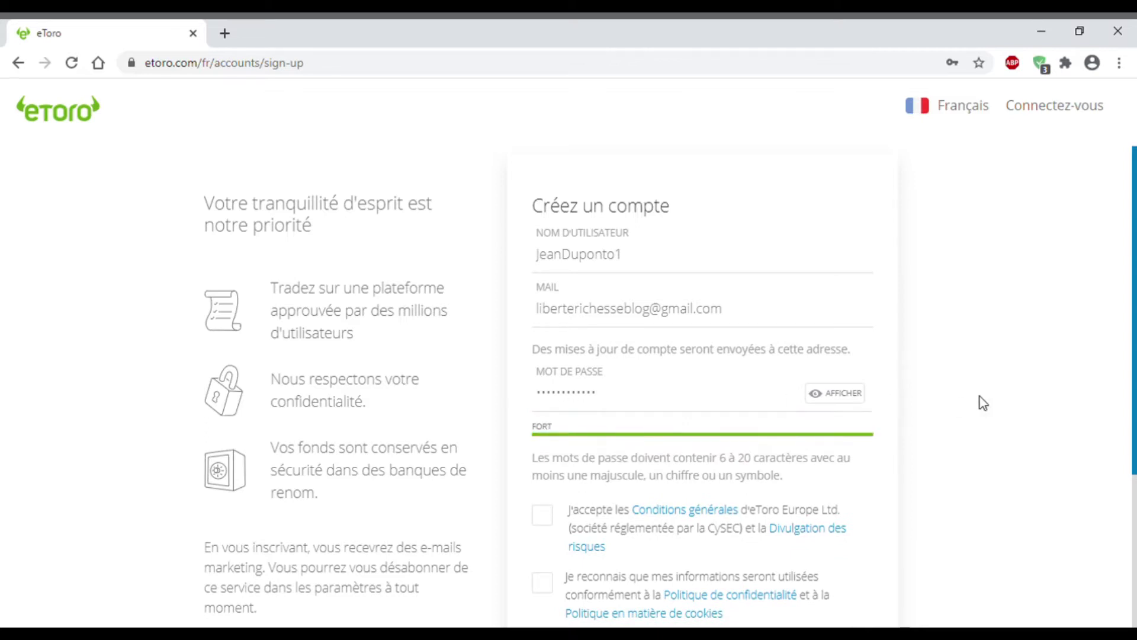
Step: Accept the terms and privacy consents and create the account
scroll(948, 385, "down", 3)
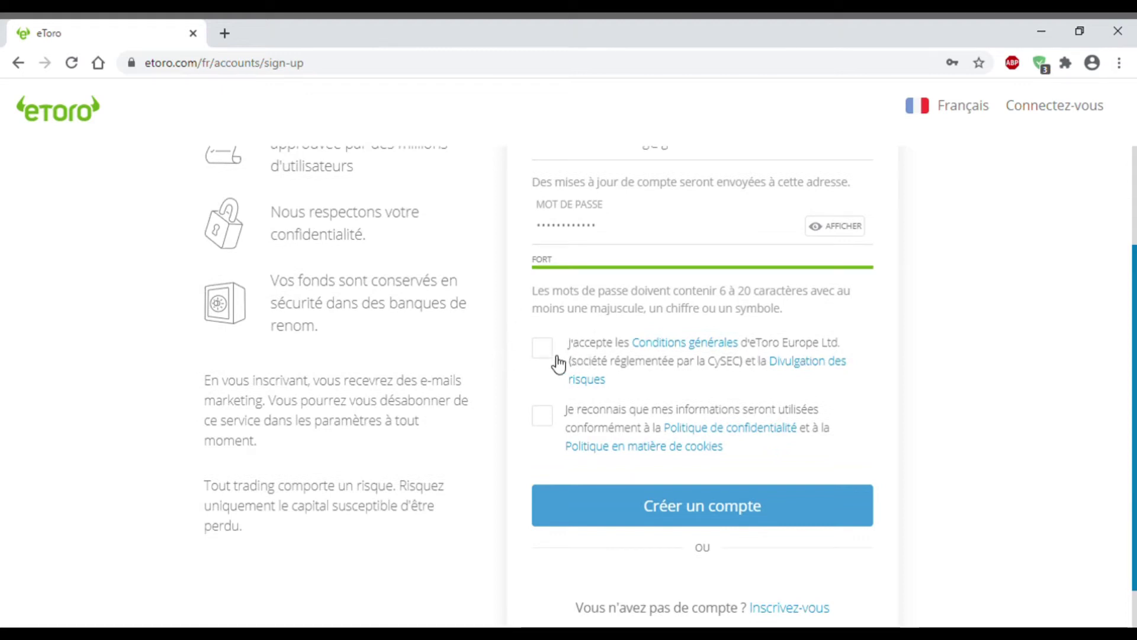
left_click(554, 357)
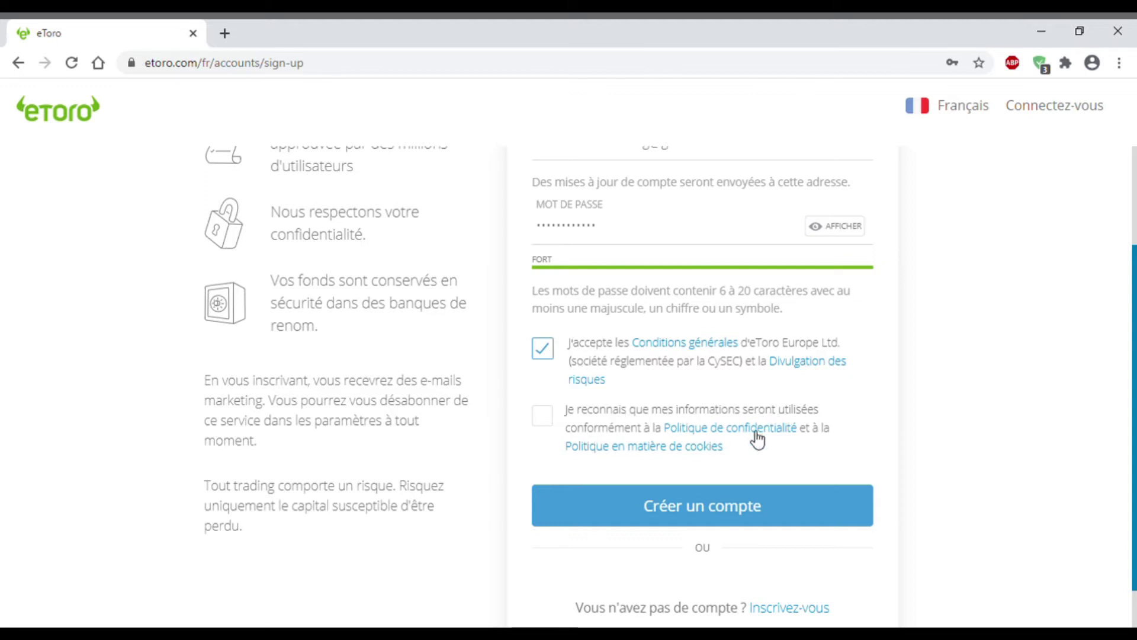
left_click(550, 425)
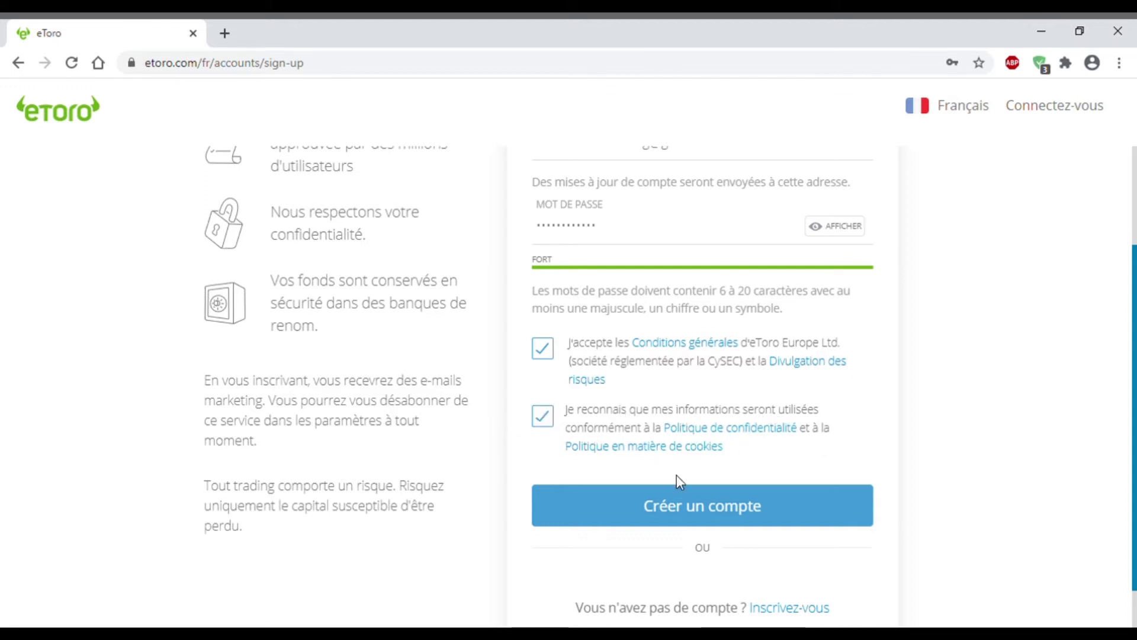
left_click(781, 506)
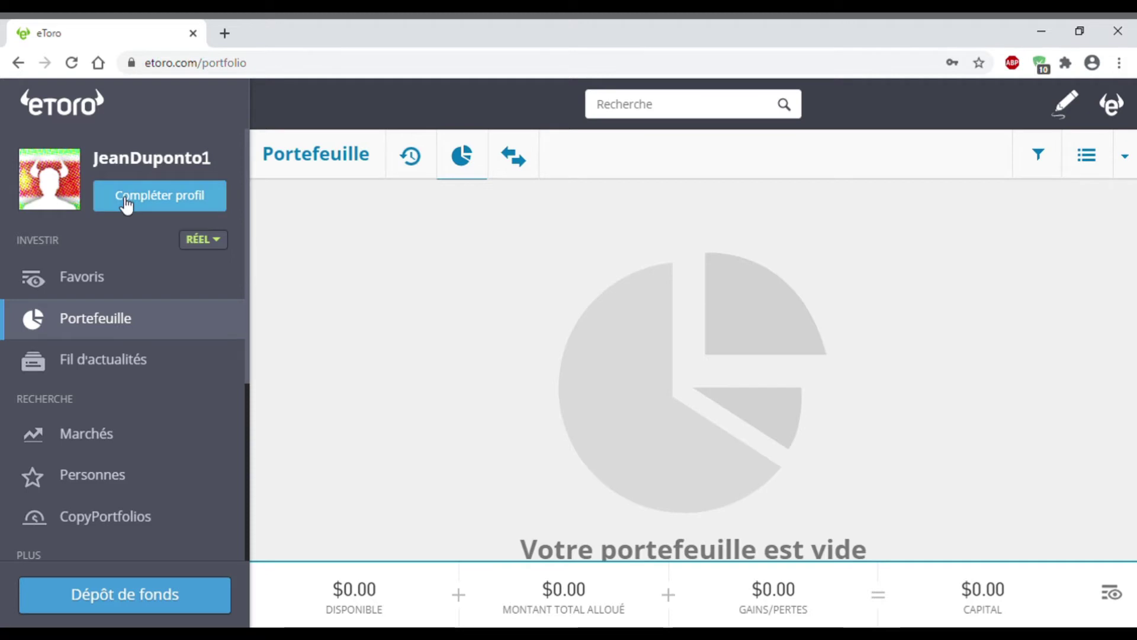
Step: Open the 'Complétez votre profil' prompt via Compléter profil in the sidebar
left_click(168, 204)
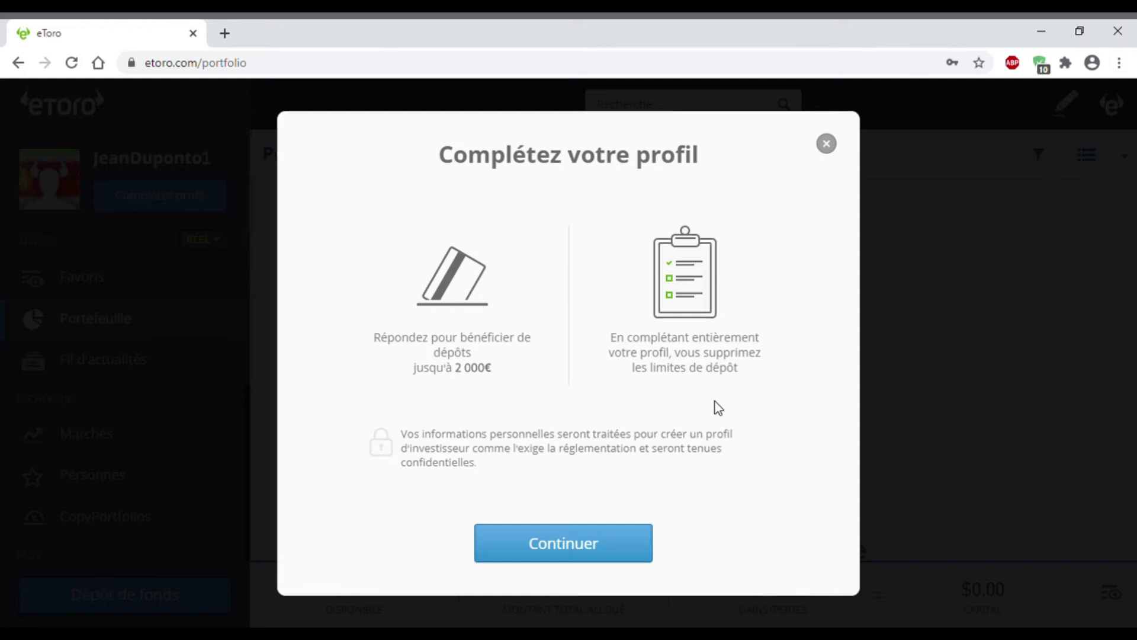
Step: Enter the first name and surname, leaving the middle-name field empty
left_click(522, 550)
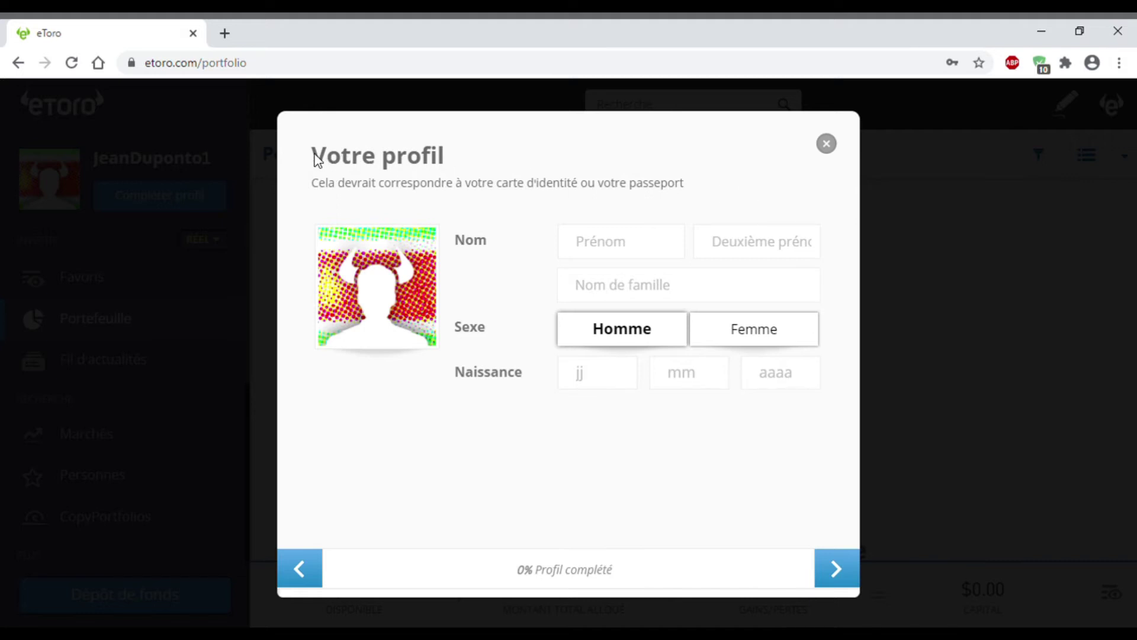
left_click(639, 240)
key("ctrl+a")
key("ctrl+c")
key("BackSpace")
left_click(648, 296)
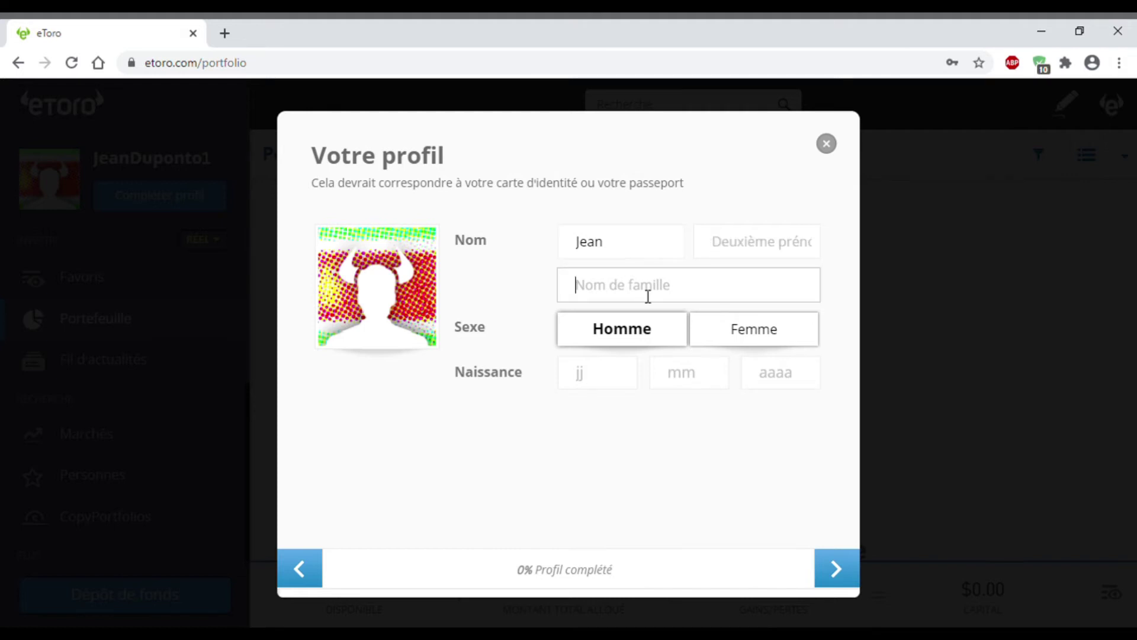
key("ctrl+v")
left_click(632, 365)
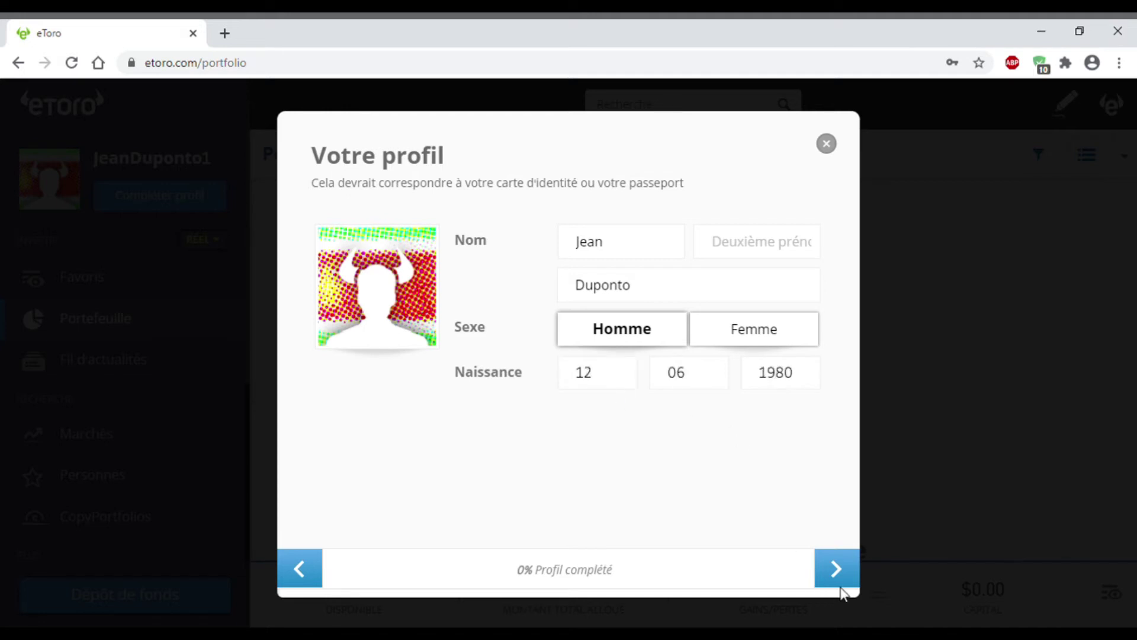
left_click(830, 571)
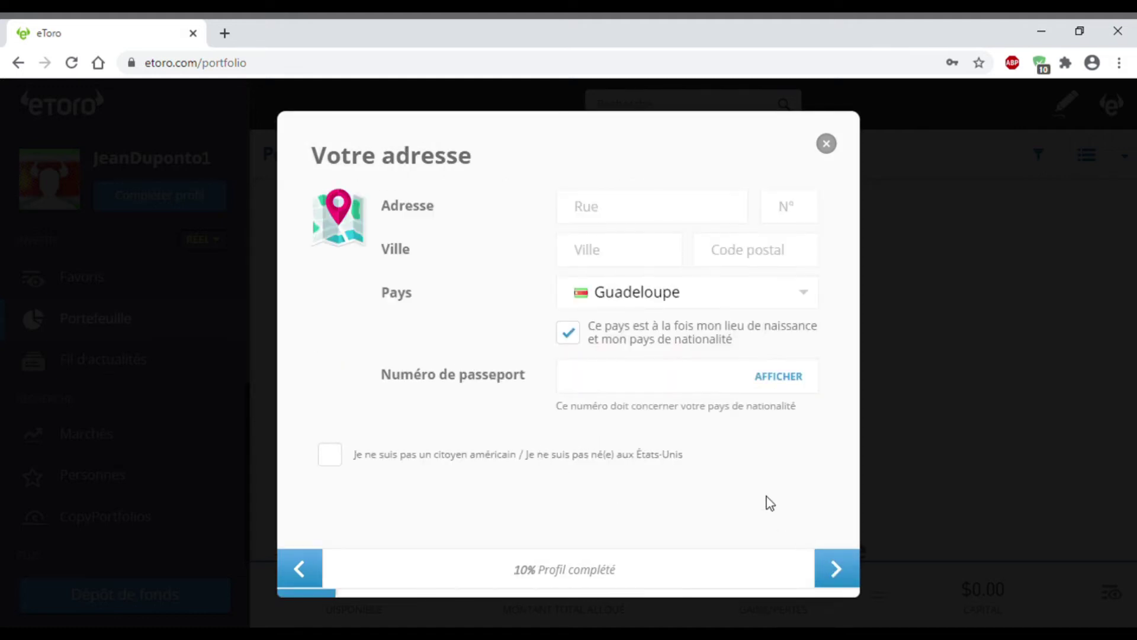
Step: Fill in a rue de Lyon address with building number, declare non-US citizenship, and continue
left_click(648, 212)
type("rue de lyon")
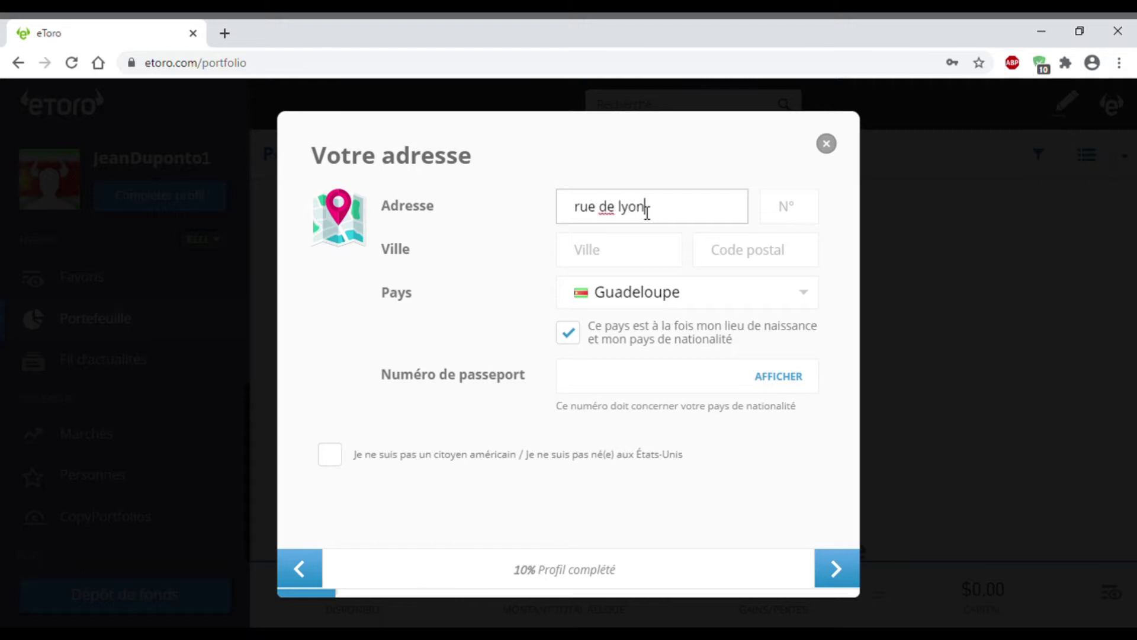
key("Escape")
type("lyon")
left_click(690, 245)
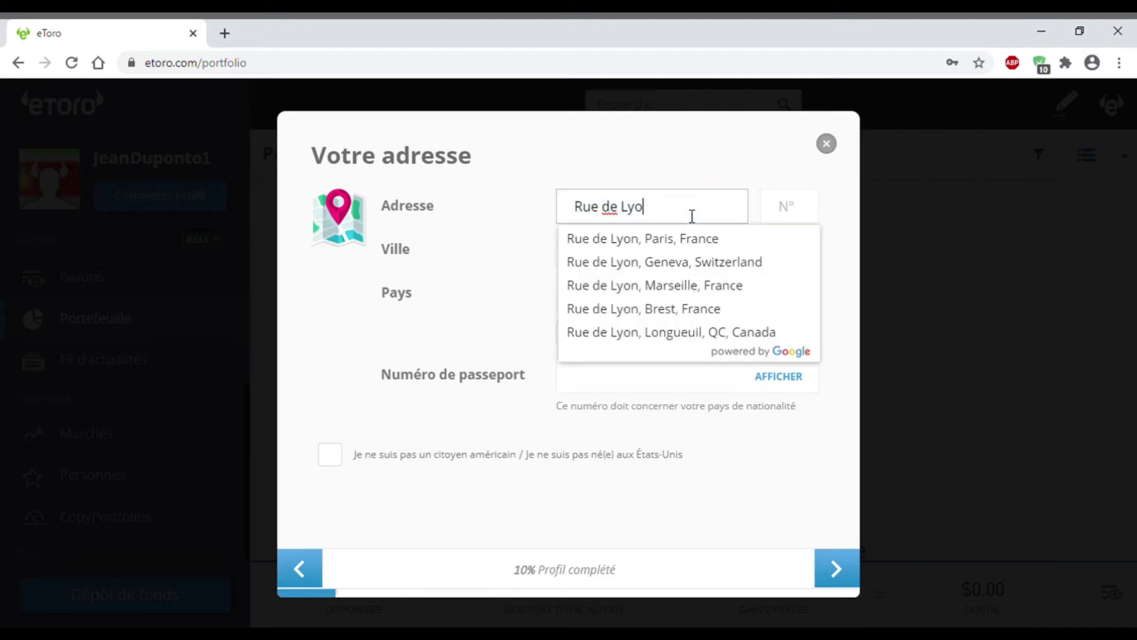
left_click(680, 237)
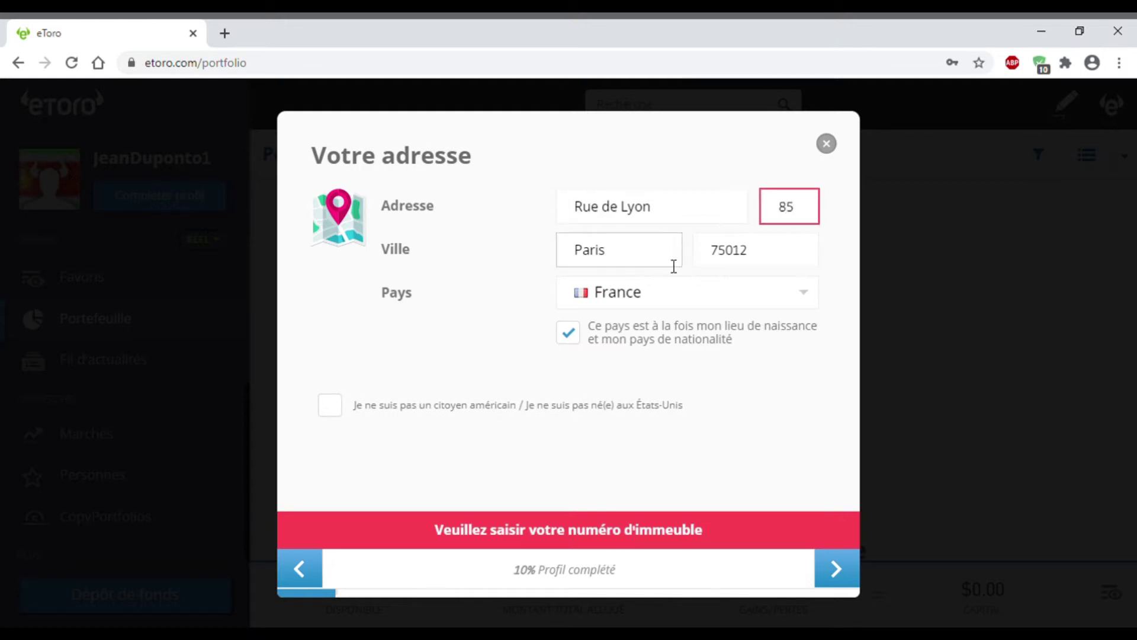
left_click(586, 284)
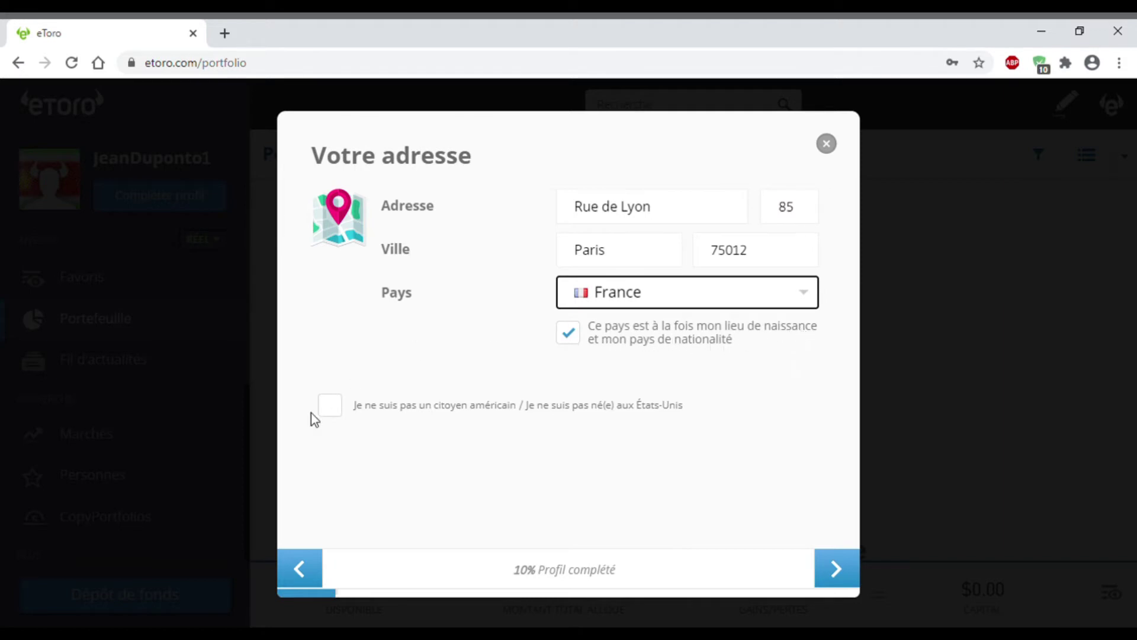
left_click(327, 418)
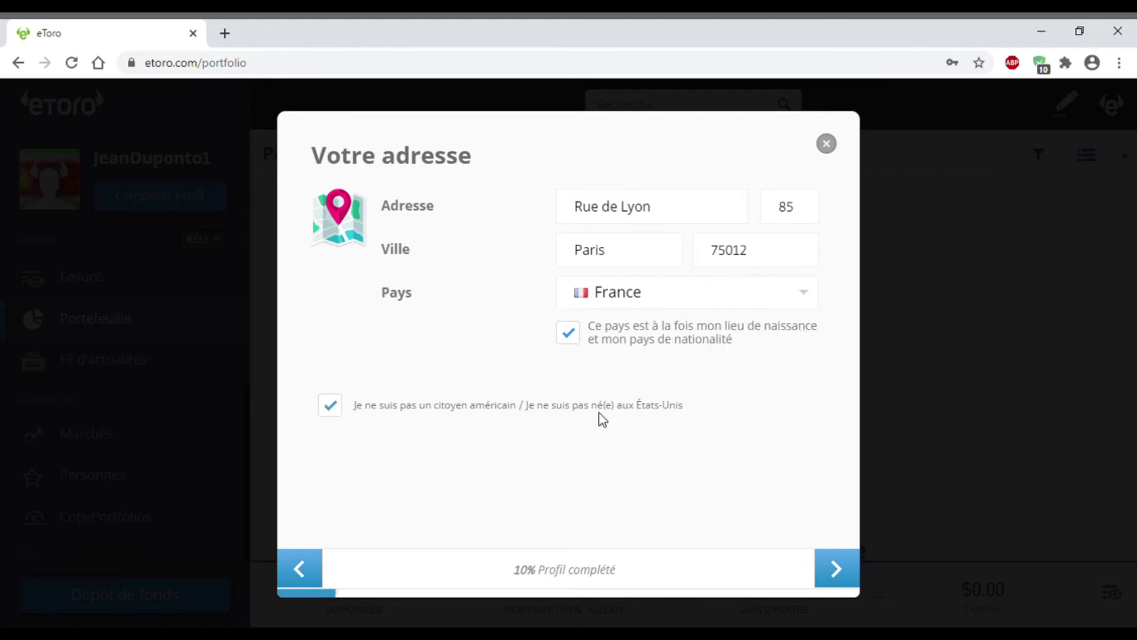
left_click(837, 572)
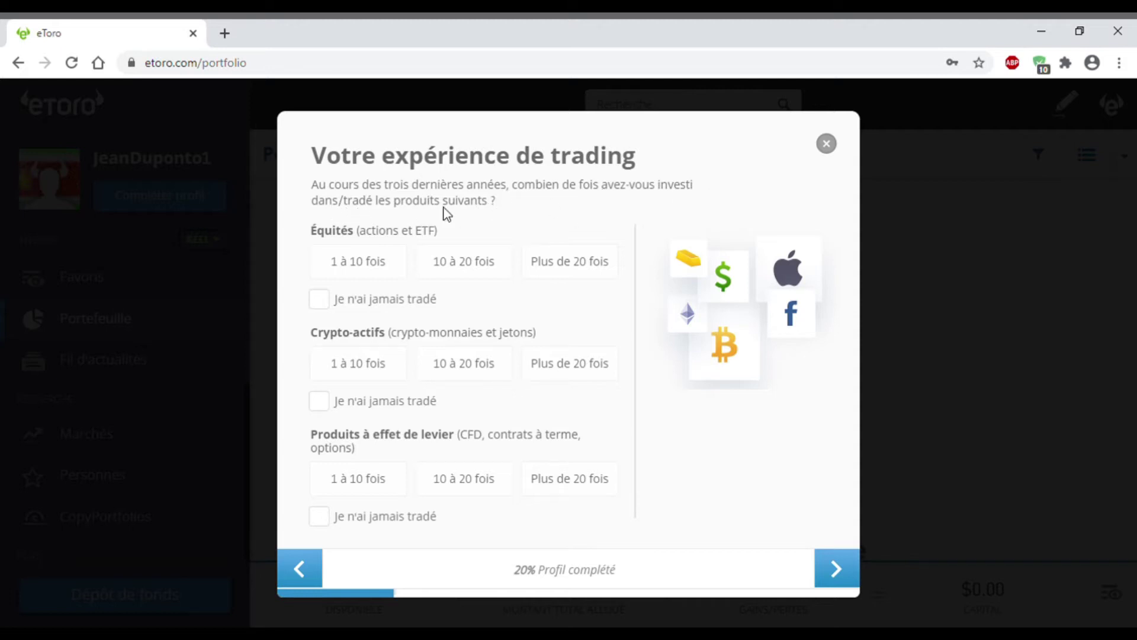
Step: Answer 'Plus de 20 fois' for equities and crypto, '1 à 10 fois' for leverage, then continue
left_click(321, 300)
left_click(319, 516)
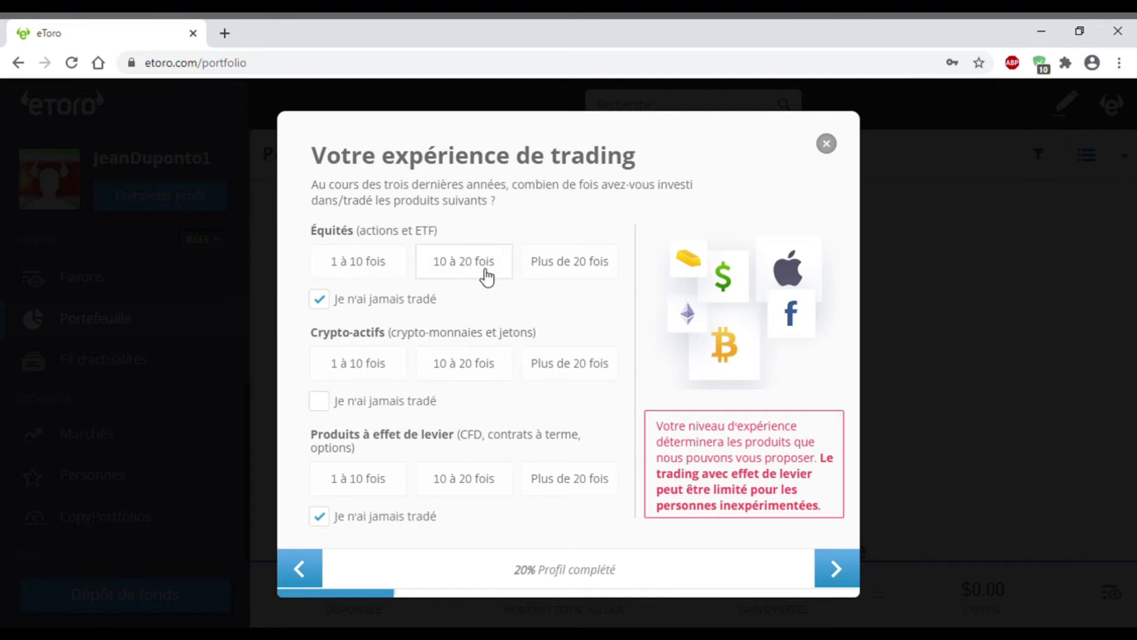
left_click(613, 265)
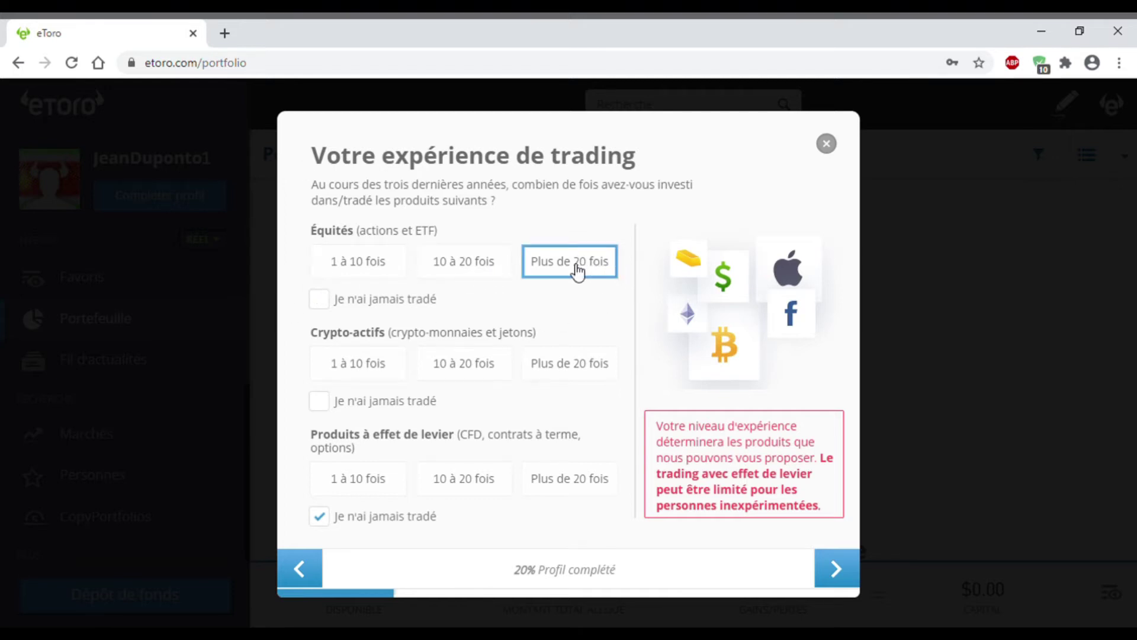
left_click(547, 372)
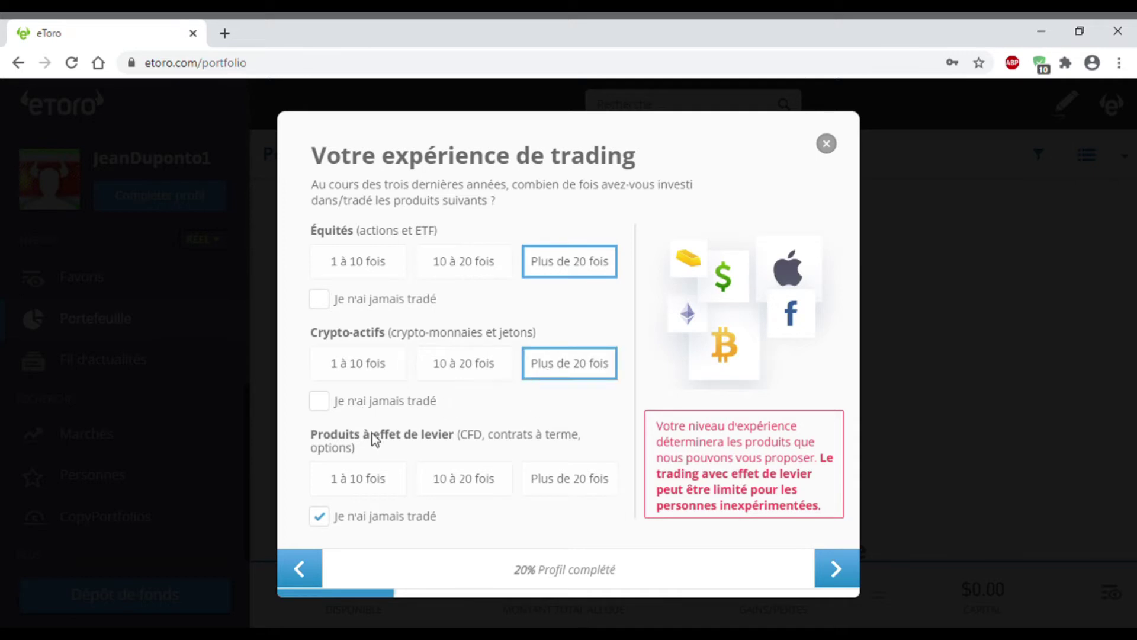
left_click(376, 476)
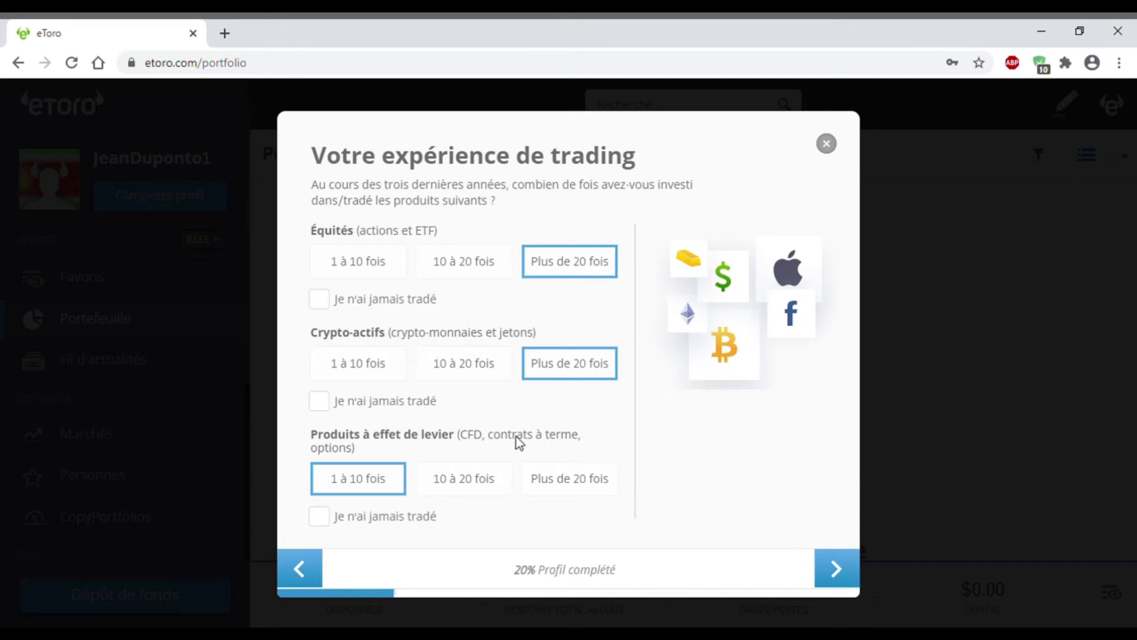
left_click(837, 568)
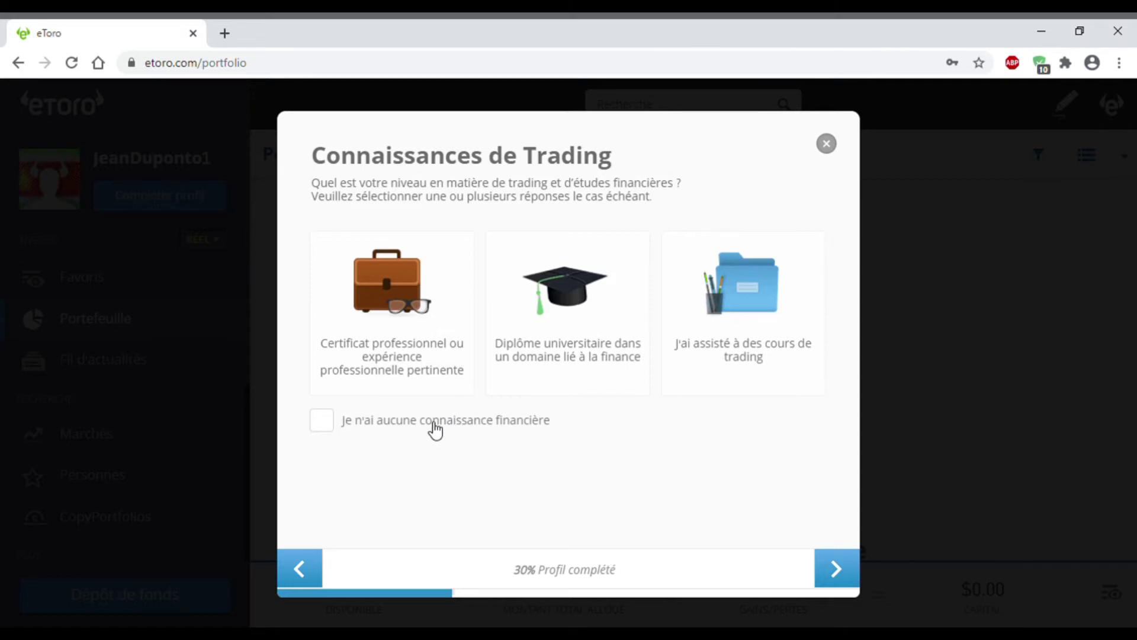
Step: Choose 'J'ai assisté à des cours de trading' as the knowledge answer and continue
left_click(376, 424)
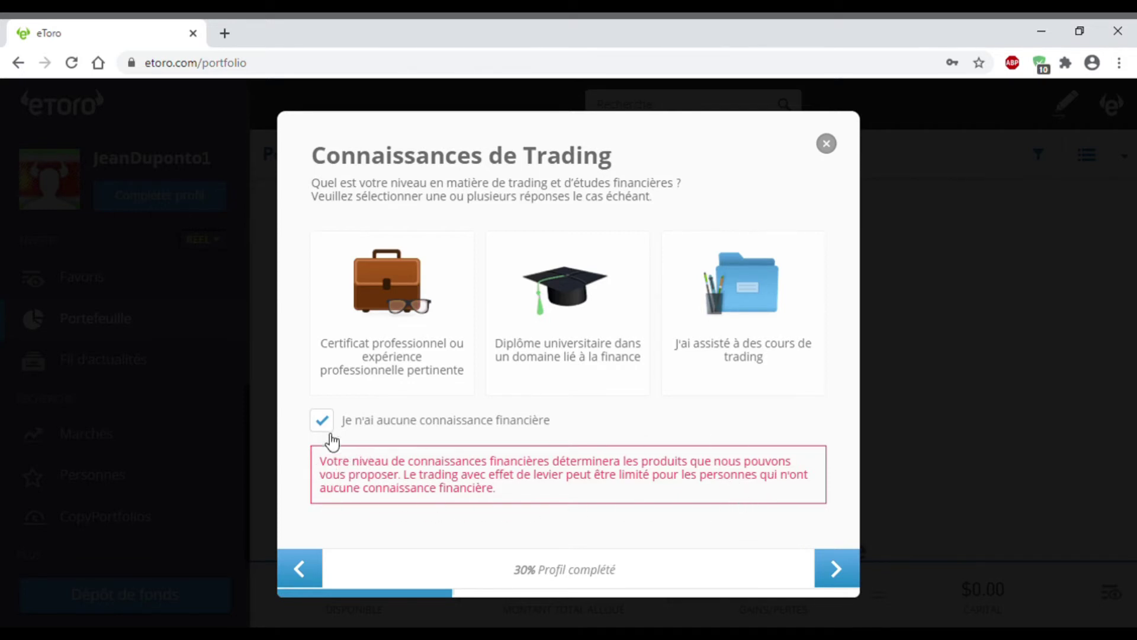
left_click(390, 426)
left_click(722, 348)
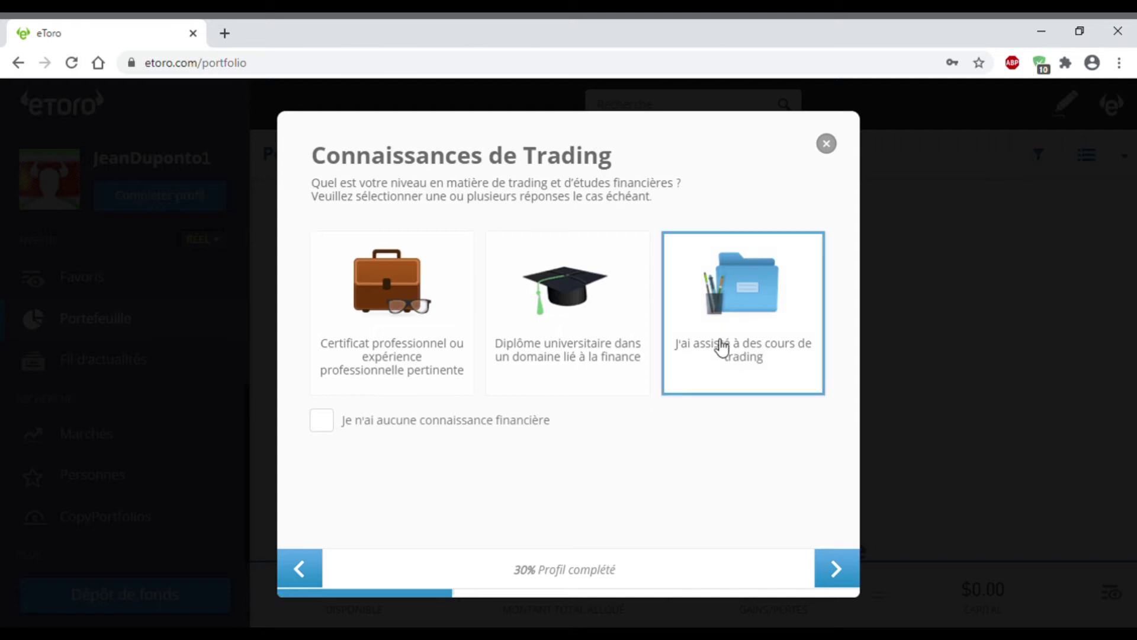
left_click(831, 563)
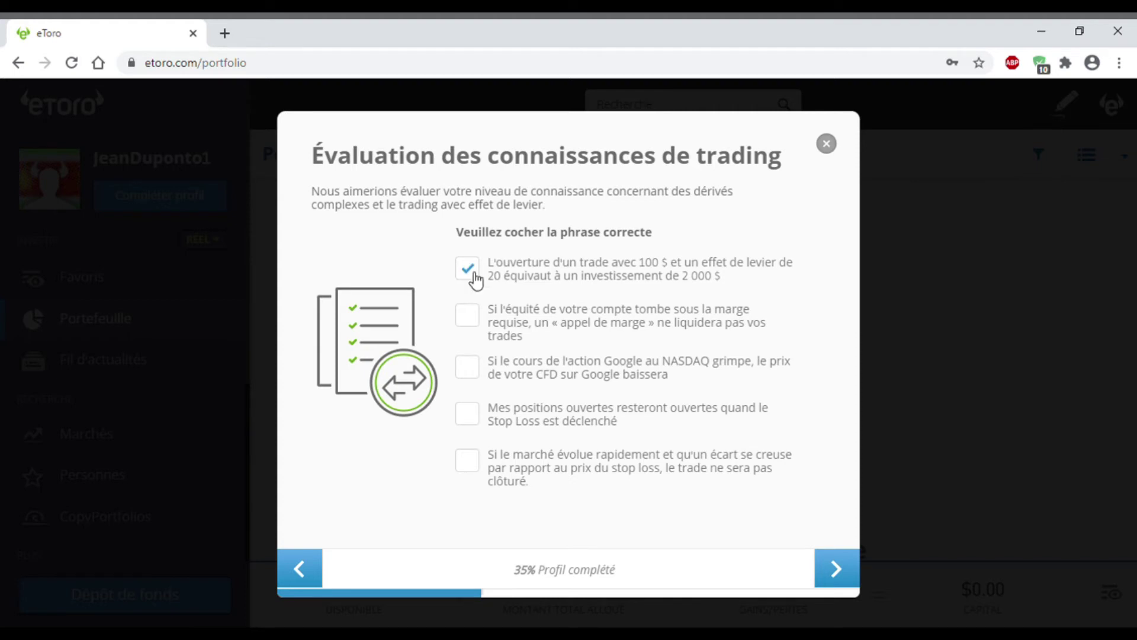
Step: Submit the 20x leverage quiz answer and move on to planned investments
left_click(847, 569)
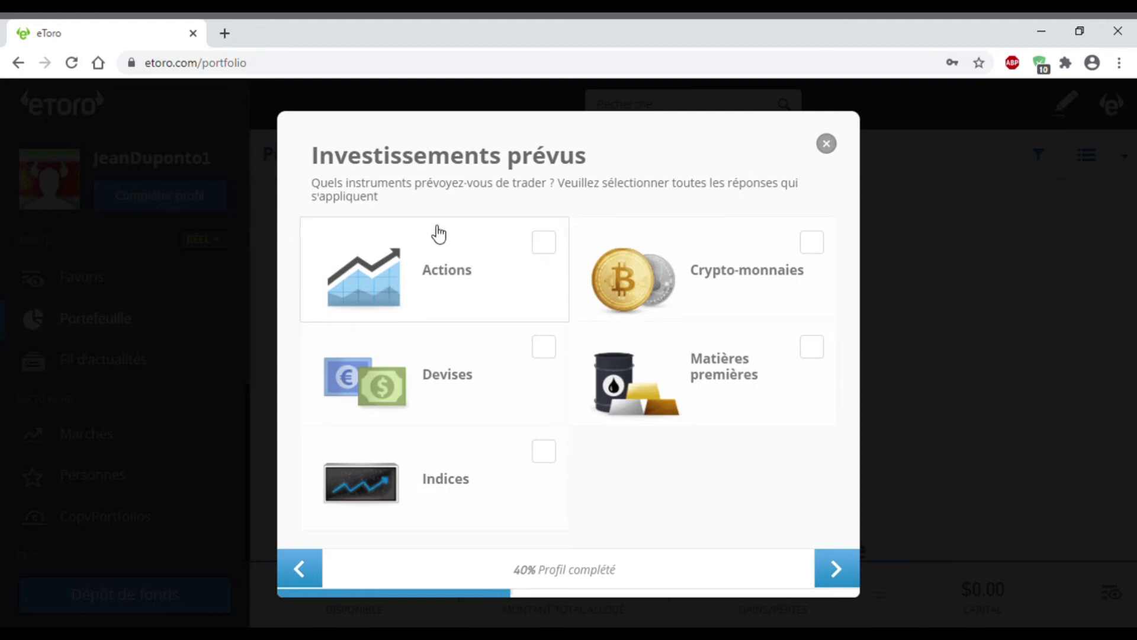
Step: Tick Actions and Crypto-monnaies as planned investments, then continue
left_click(489, 288)
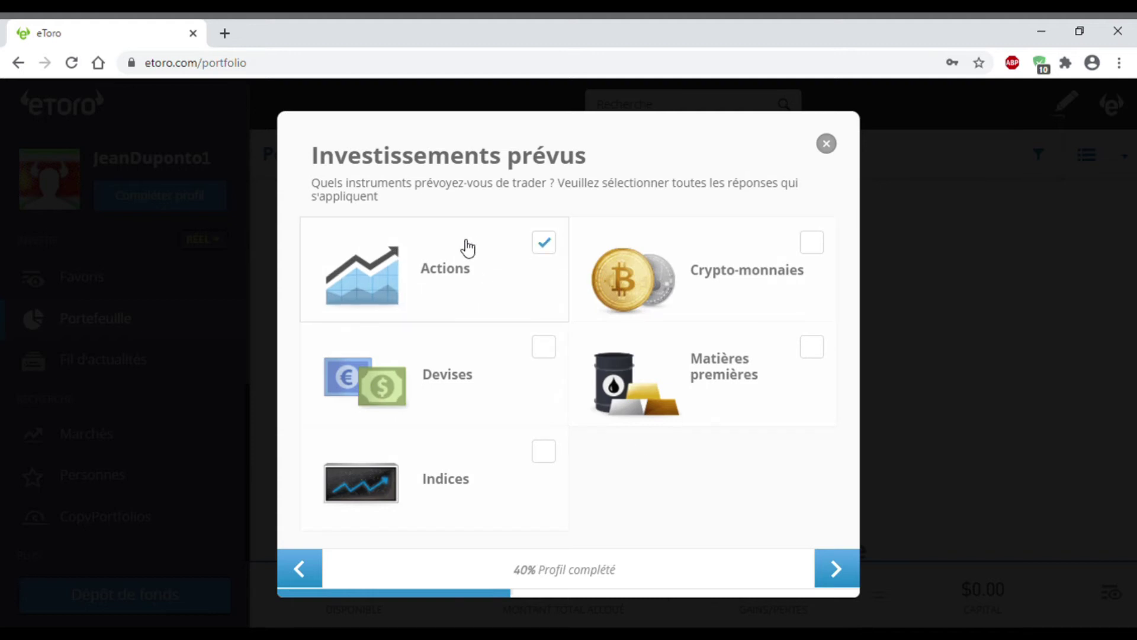
left_click(754, 256)
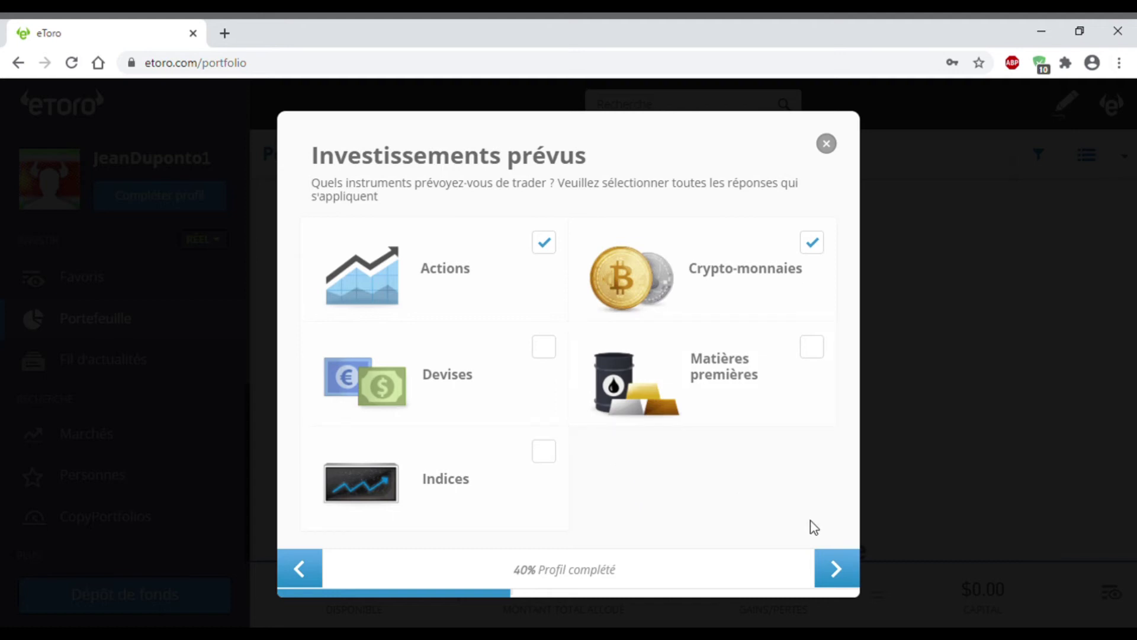
left_click(837, 567)
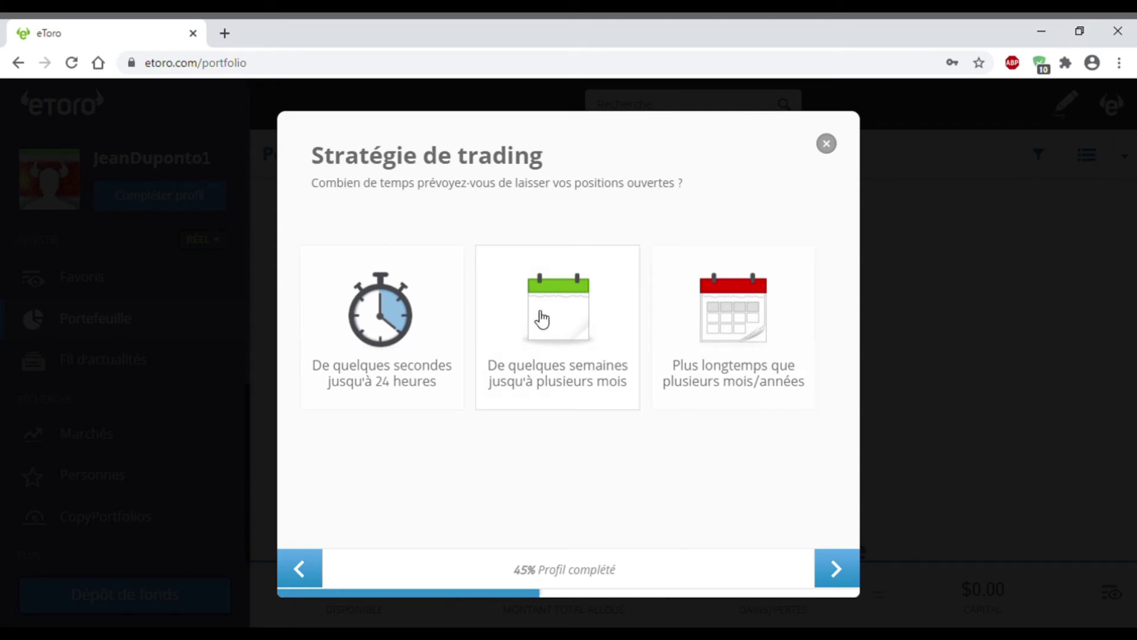
Step: Choose 'De quelques semaines jusqu'à plusieurs mois' as holding period and continue
left_click(573, 291)
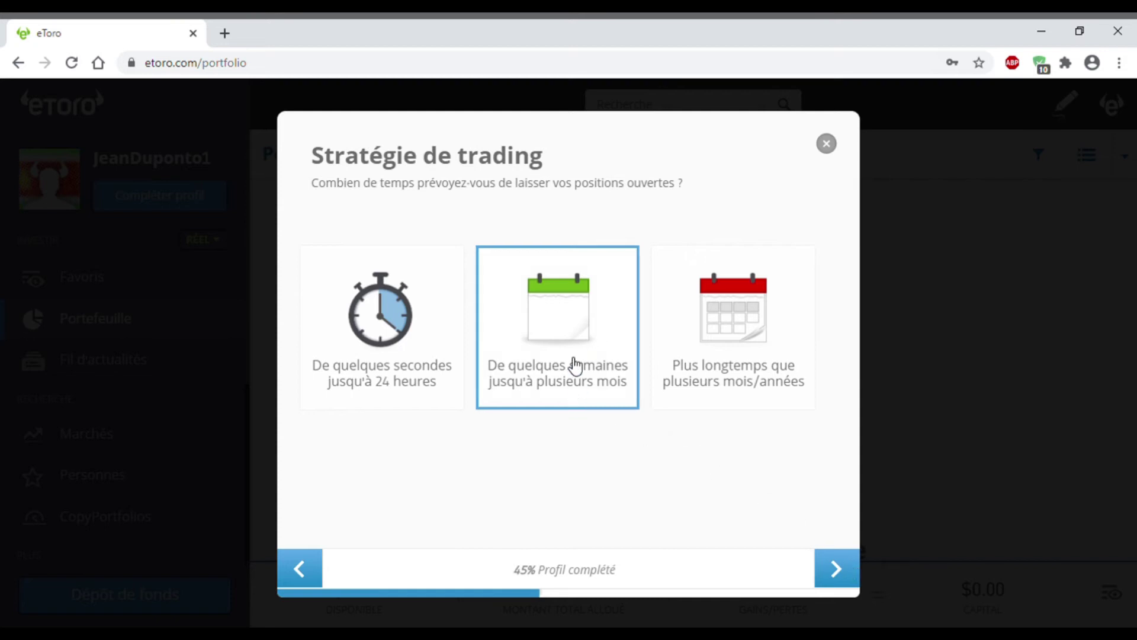
left_click(851, 581)
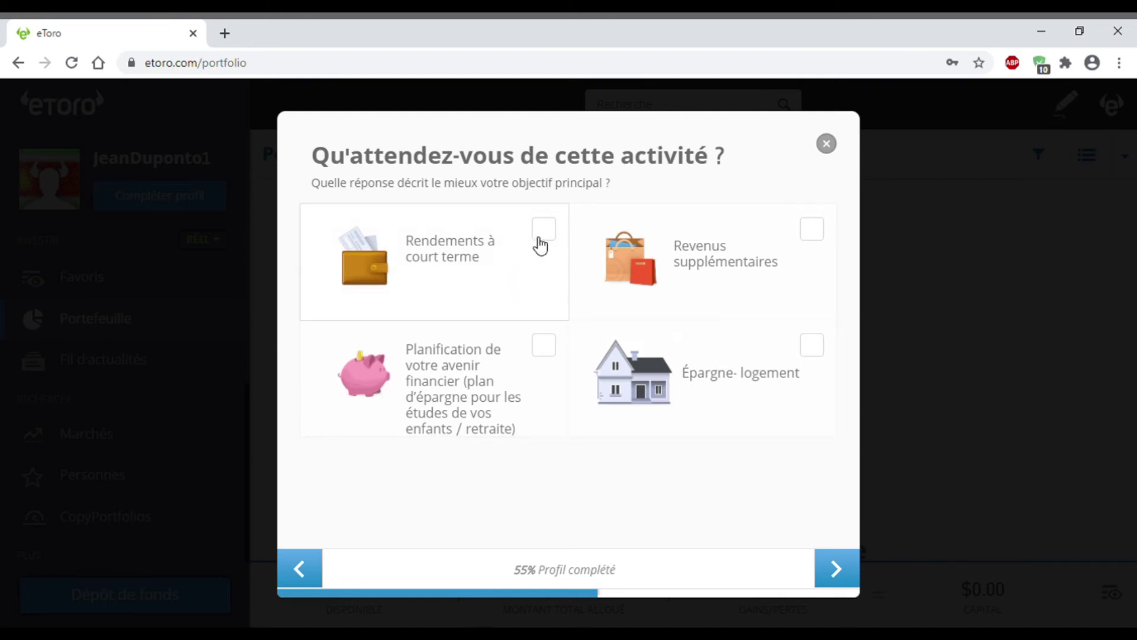
Step: Tick 'Rendements à court terme' as the objective and continue
left_click(555, 230)
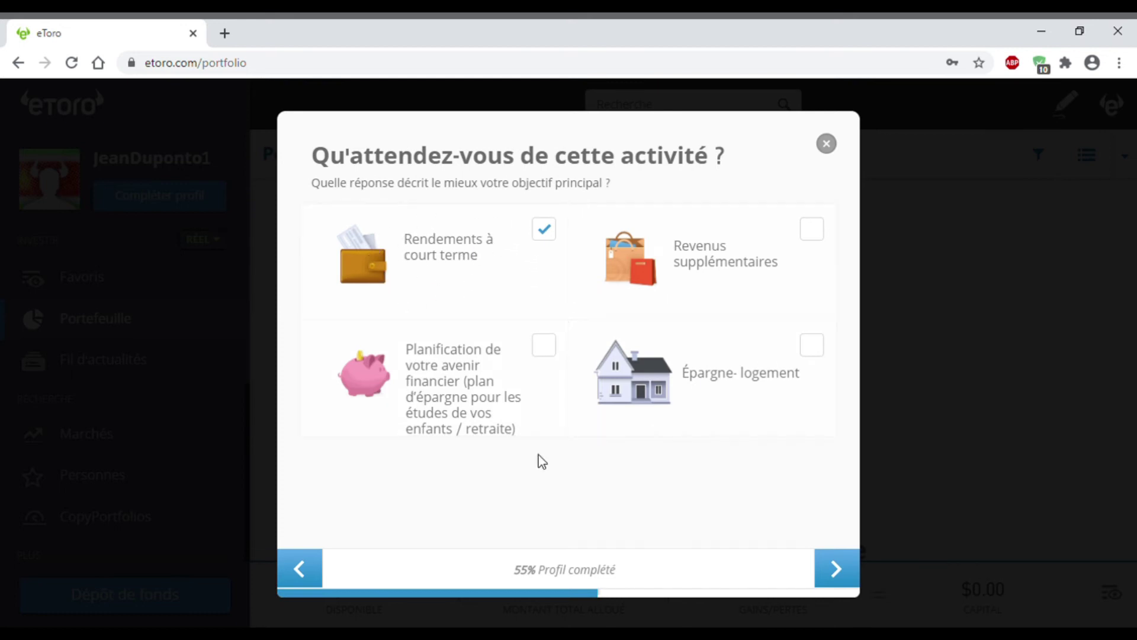
left_click(838, 569)
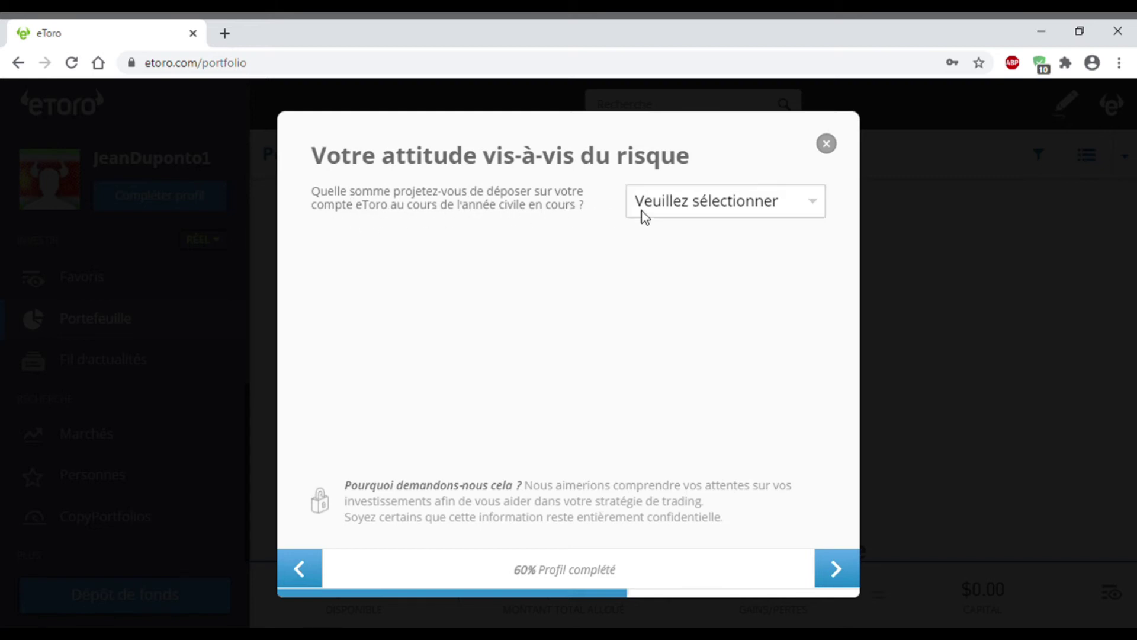
Step: Plan a 1000 $-5000 $ deposit, pick the 20% gain / -12% loss scenario, and continue
left_click(666, 218)
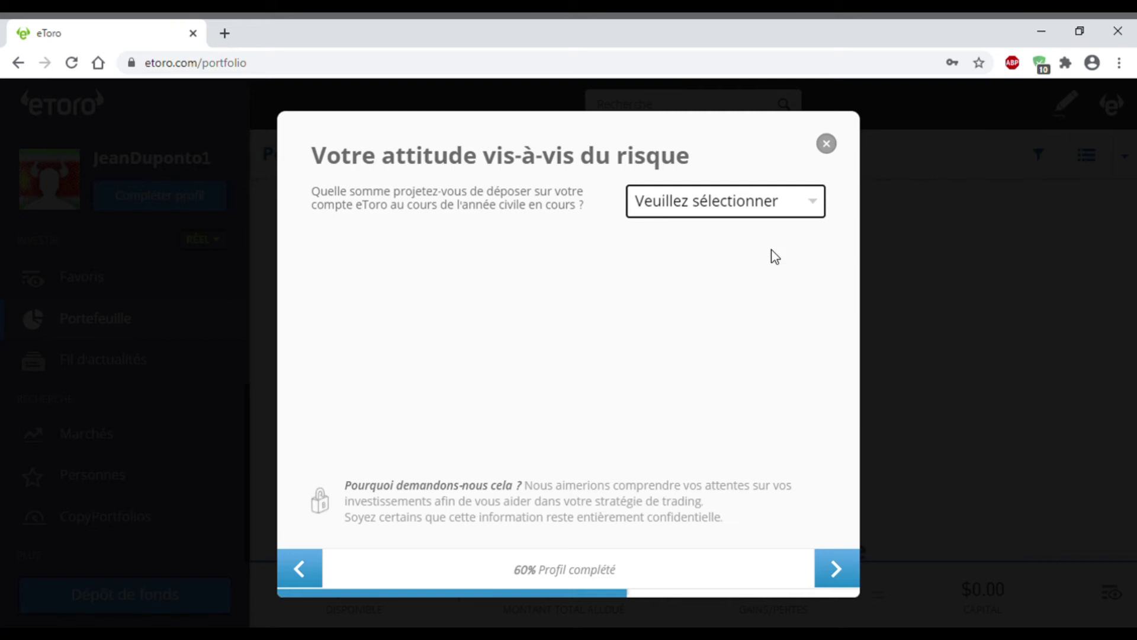
left_click(758, 274)
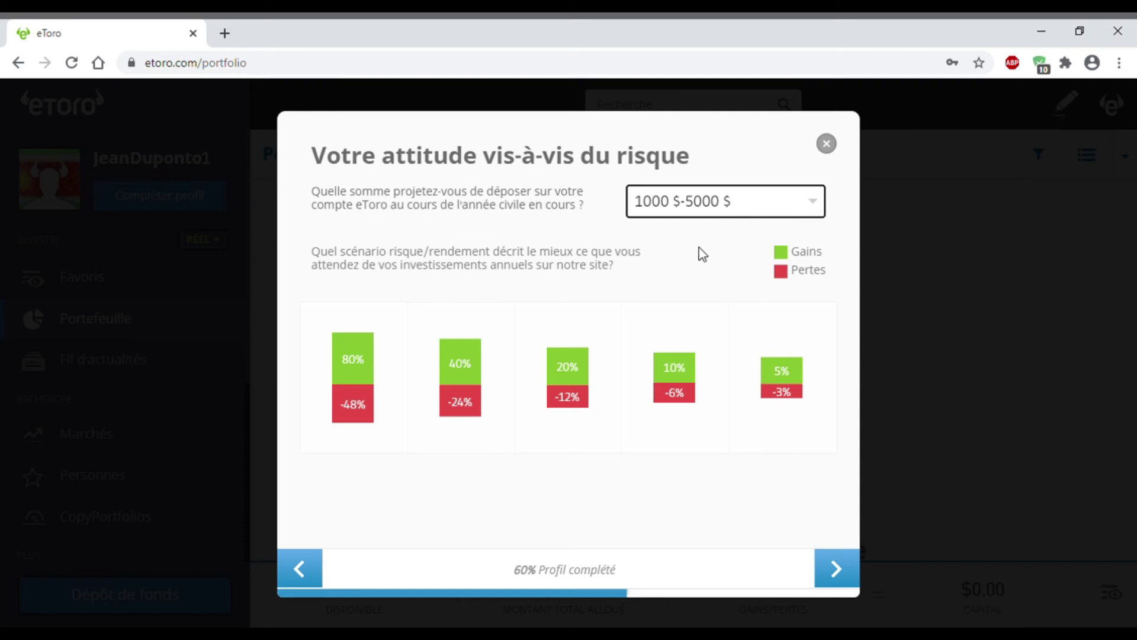
left_click(555, 244)
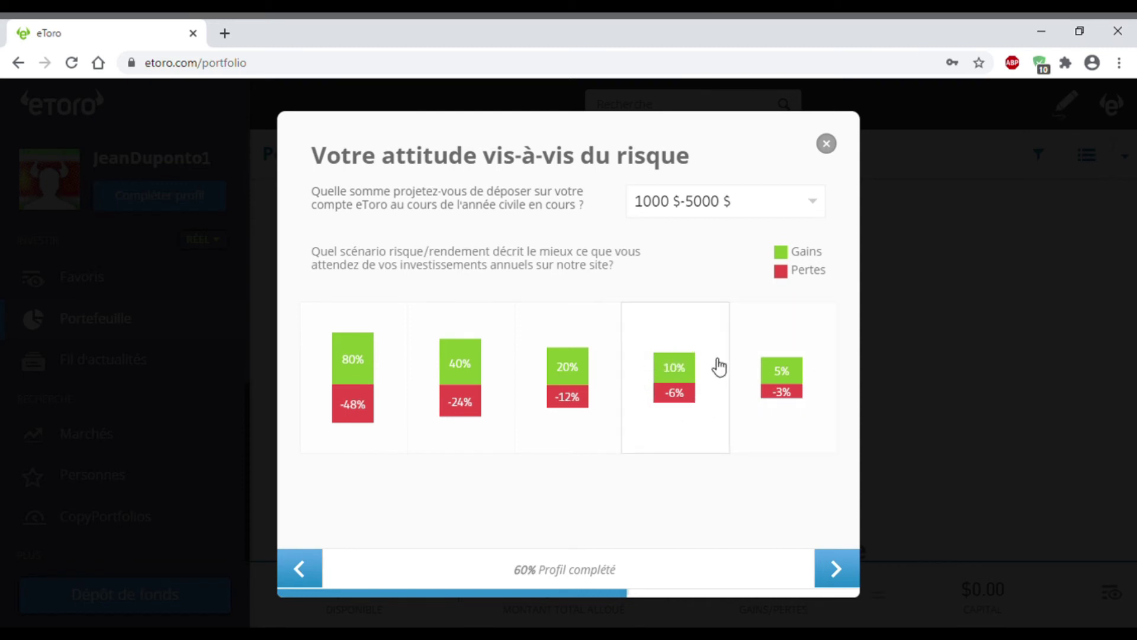
left_click(569, 375)
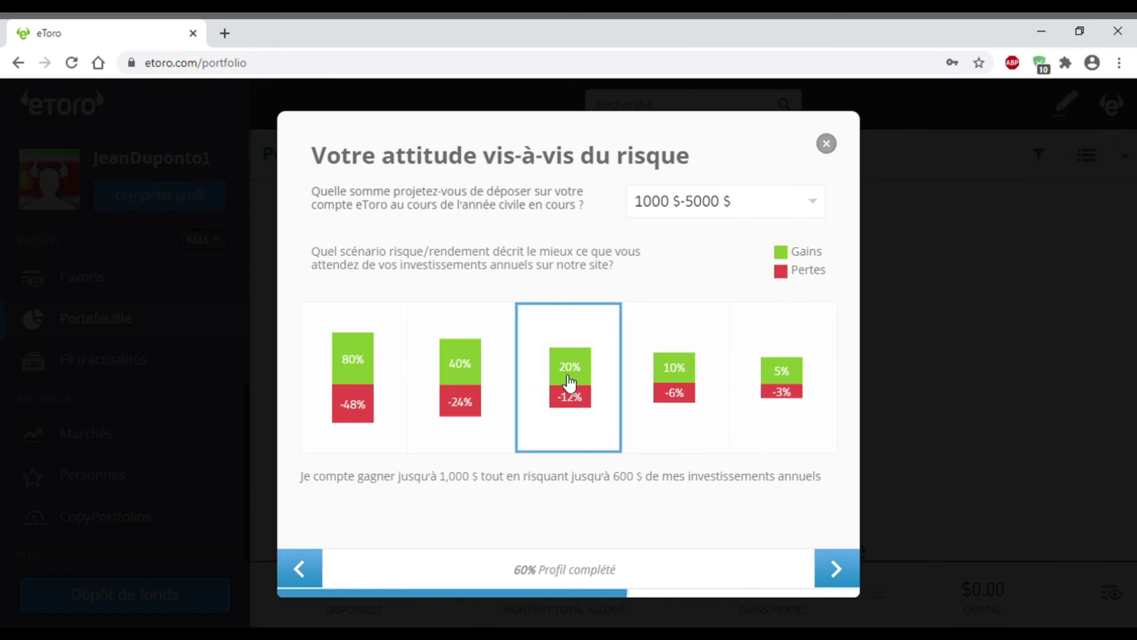
left_click(836, 567)
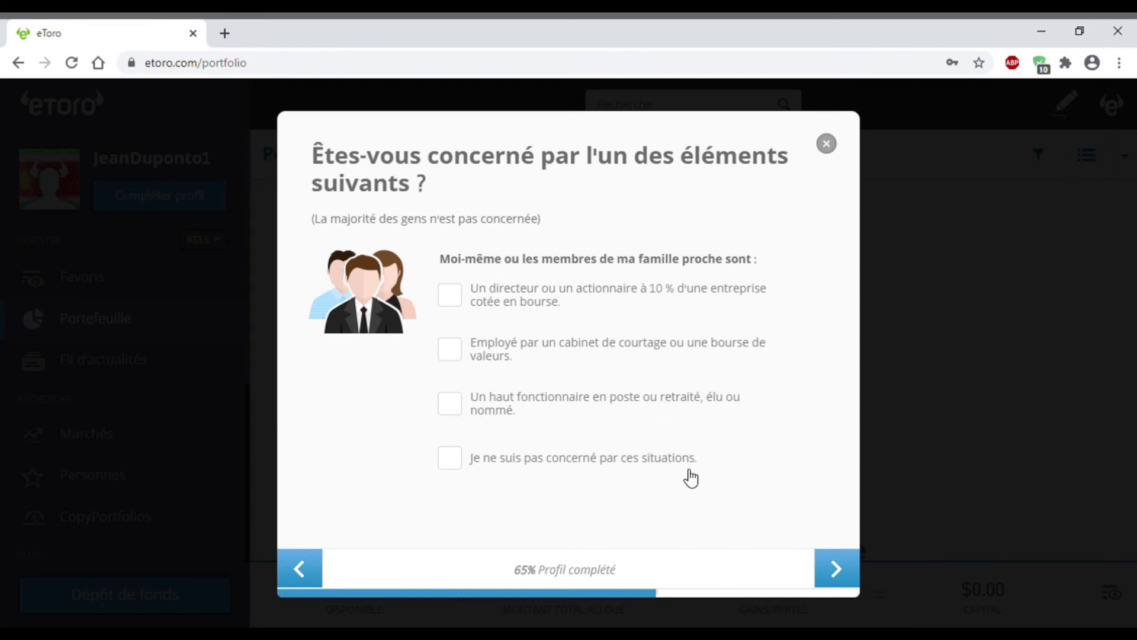
Step: Tick 'Je ne suis pas concerné par ces situations.'
left_click(451, 458)
Step: Choose Salaire, Economies and Investissements as income sources and confirm with Terminé
left_click(853, 572)
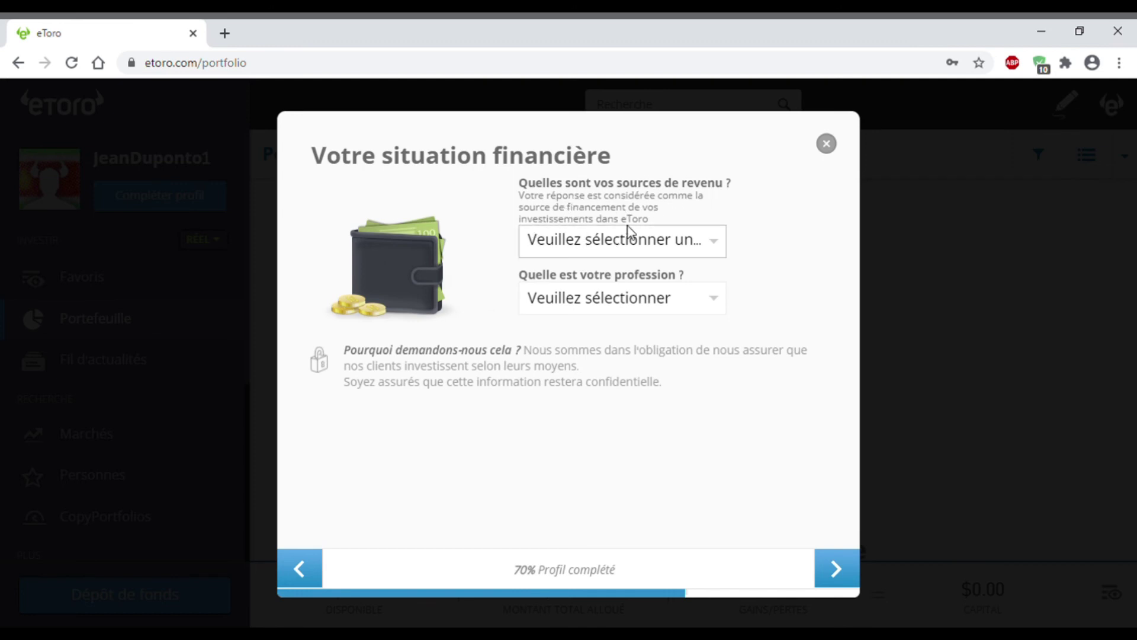
left_click(681, 241)
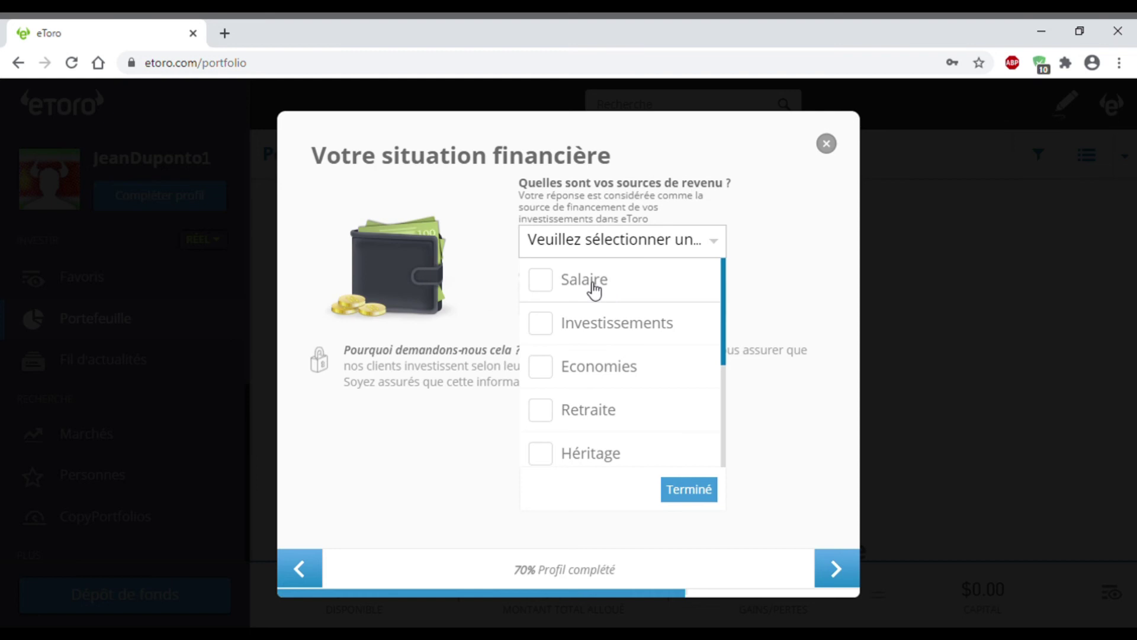
left_click(555, 282)
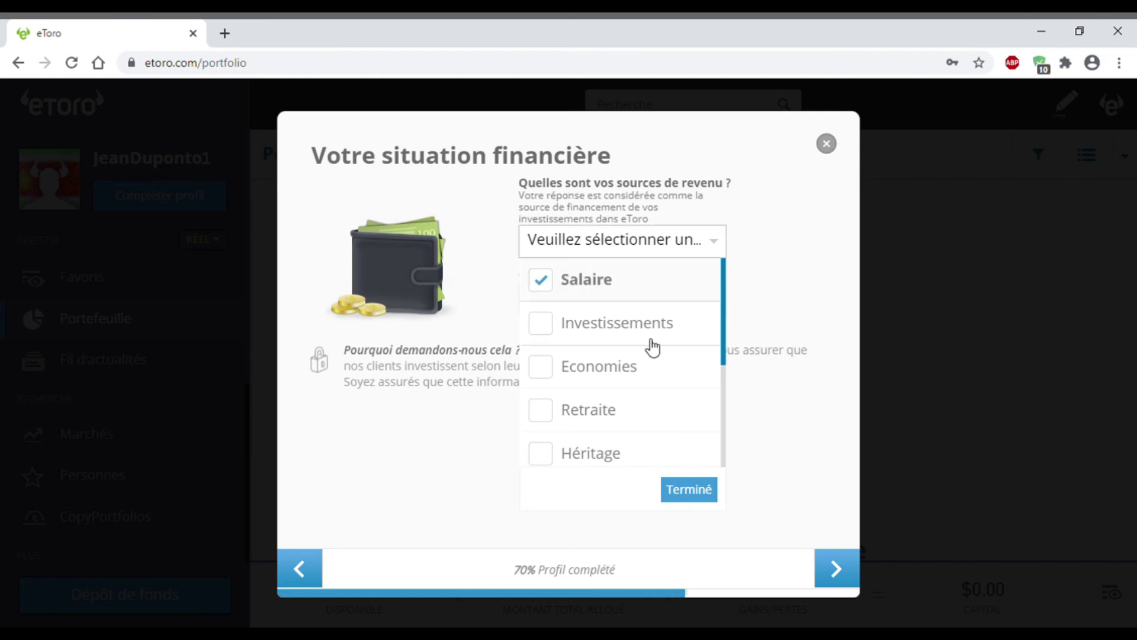
left_click(612, 368)
left_click(607, 326)
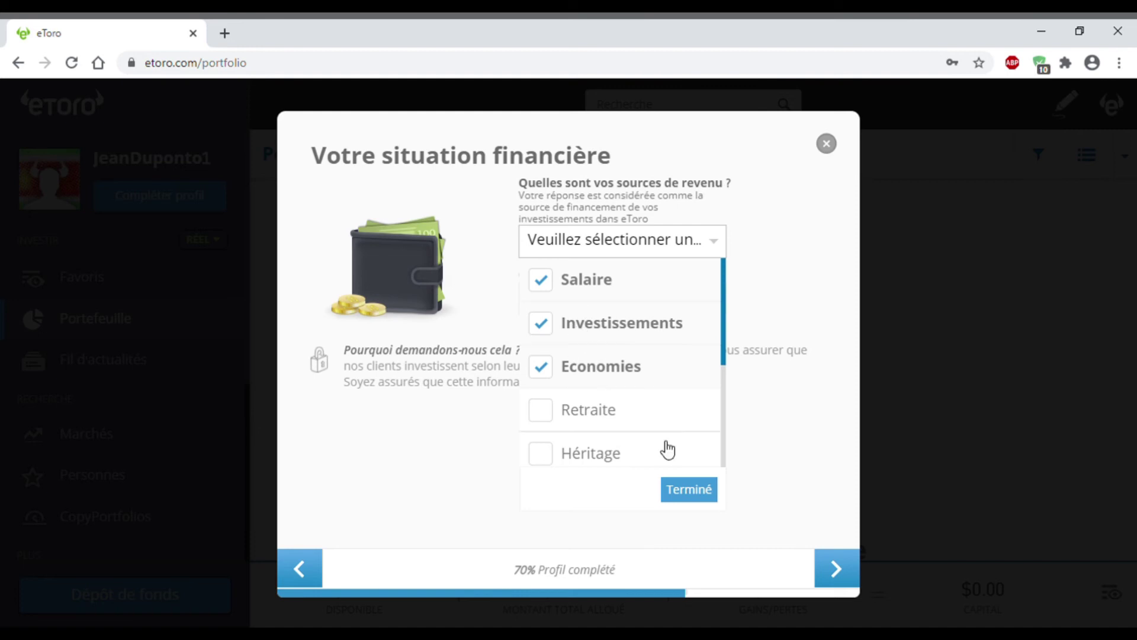
scroll(649, 391, "down", 2)
scroll(642, 355, "down", 2)
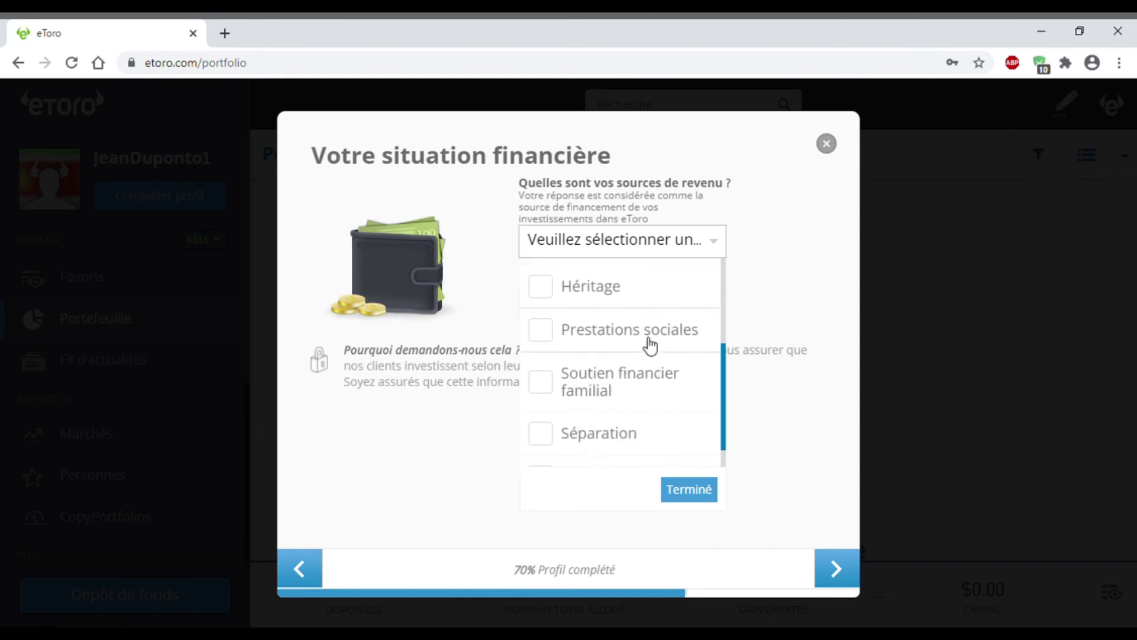
scroll(606, 389, "down", 1)
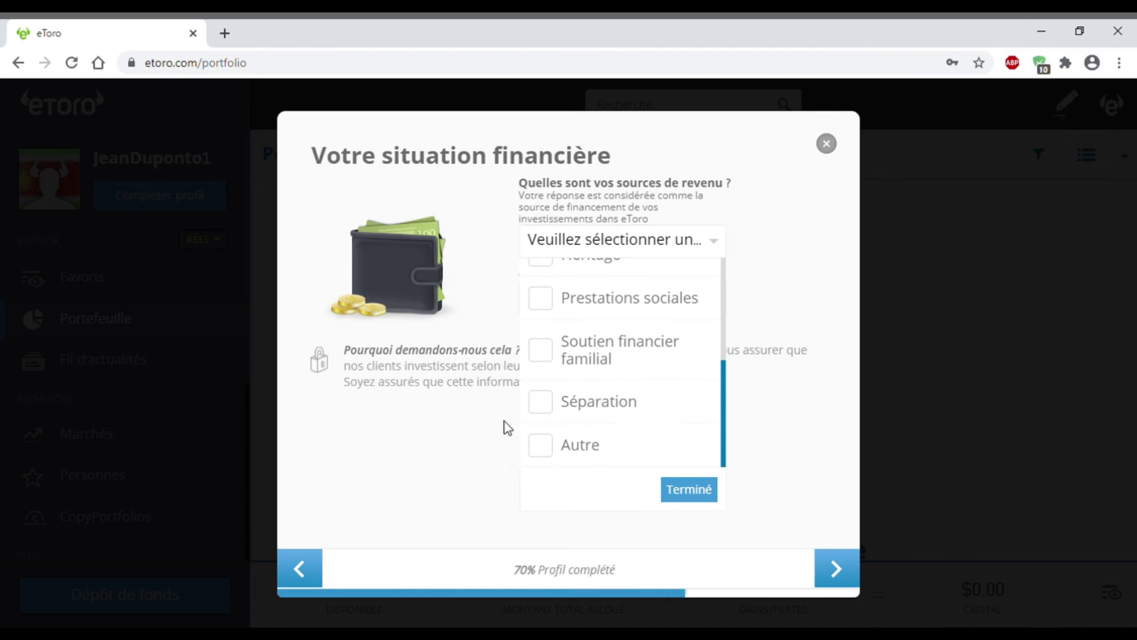
scroll(650, 365, "up", 5)
left_click(703, 496)
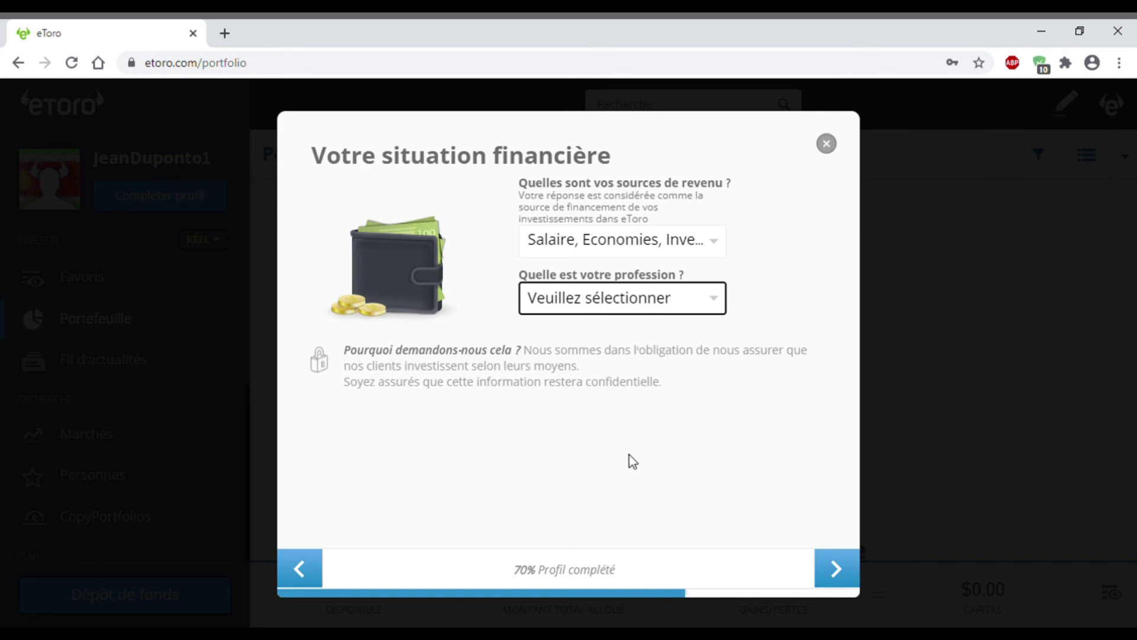
Step: Enter profession Vente au détail/en gros, employer Example Corp, income 10K$-50K$, assets Jusqu'à 10K$, and continue
left_click(700, 569)
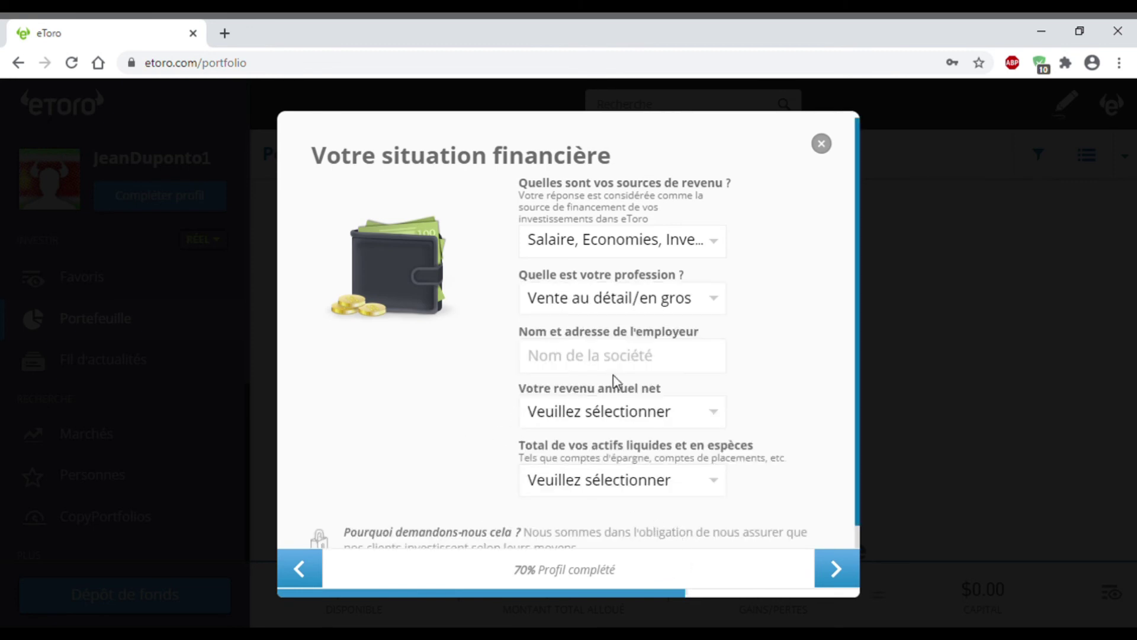
type("12")
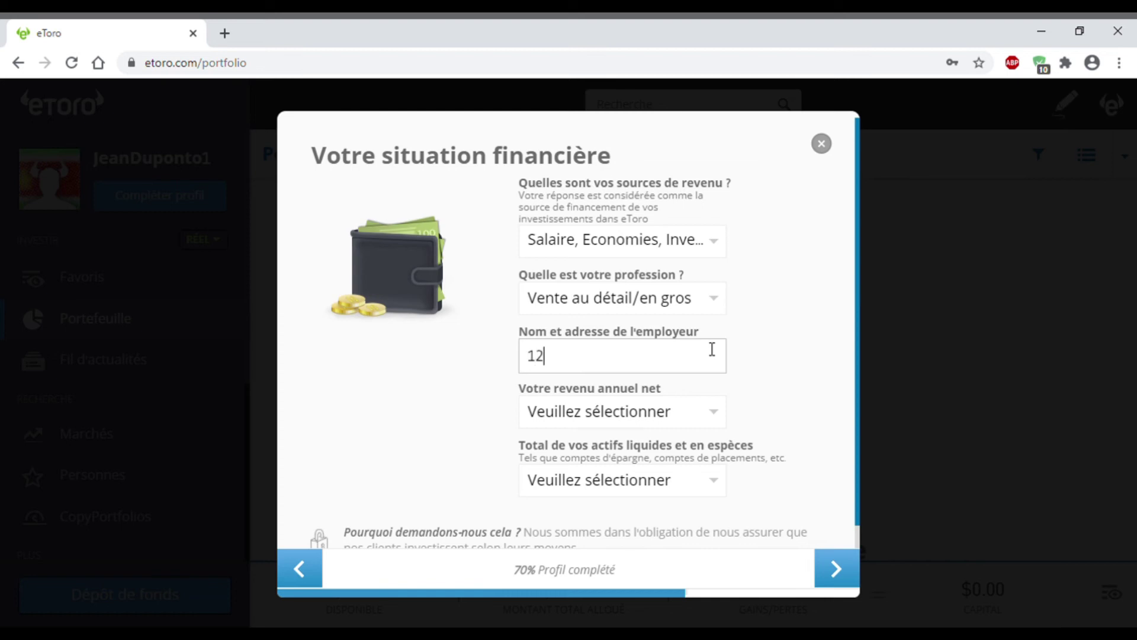
key("BackSpace")
type("Example Corp")
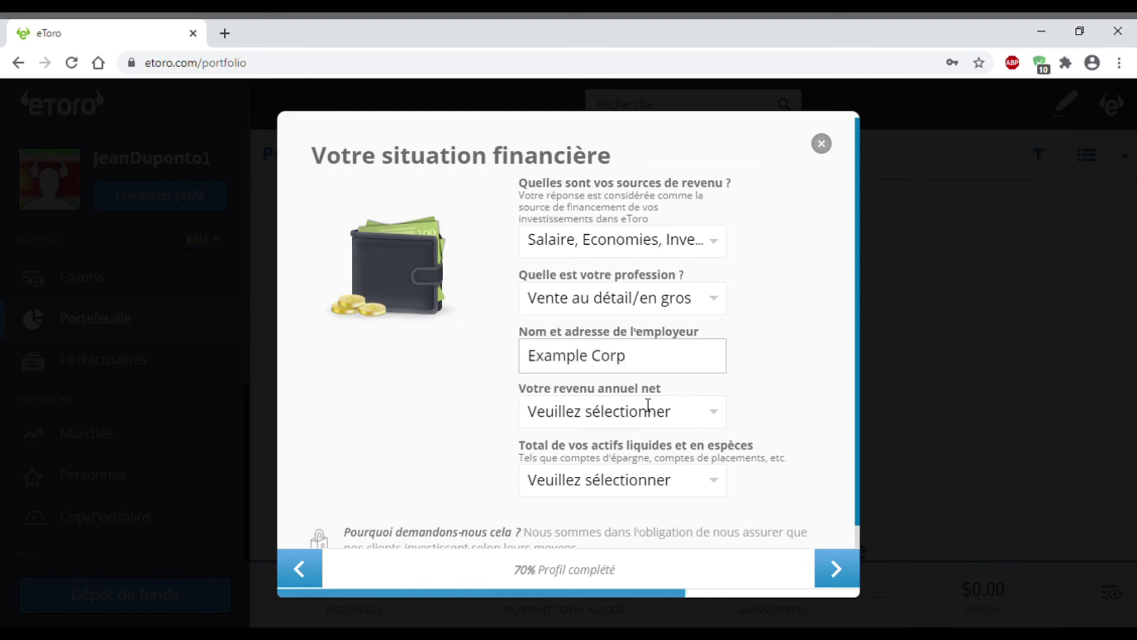
scroll(455, 424, "down", 1)
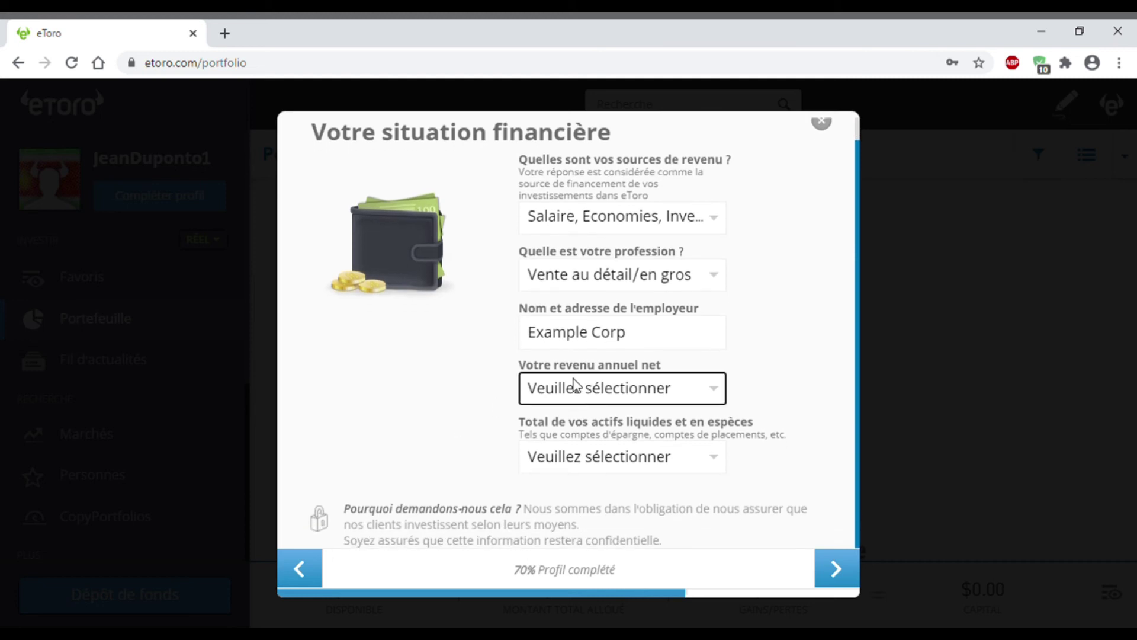
left_click(618, 524)
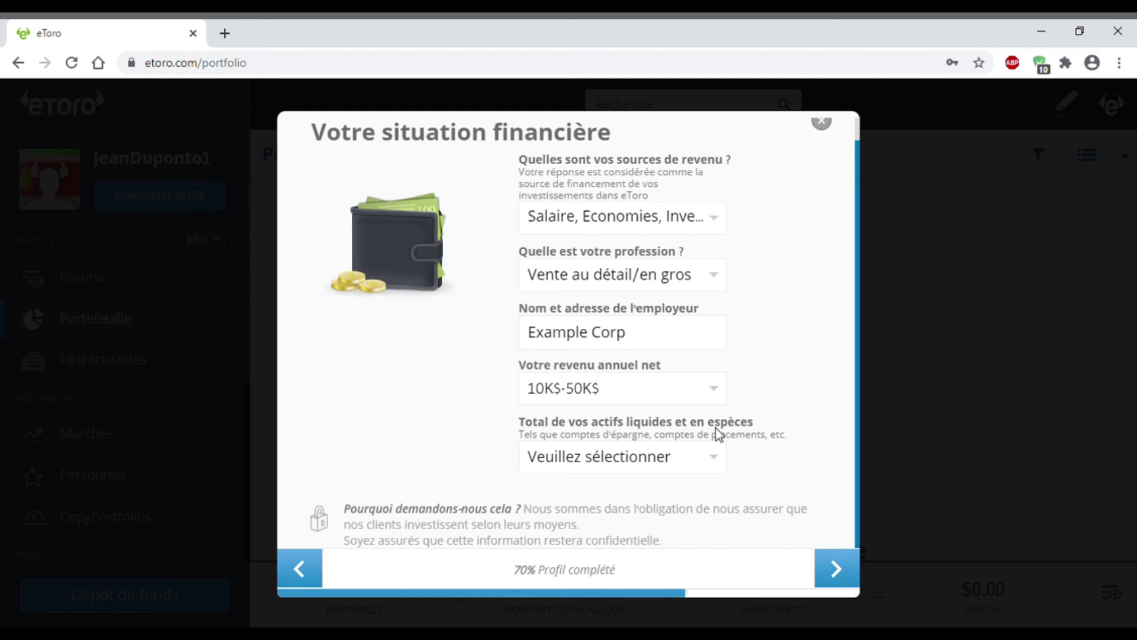
left_click(616, 603)
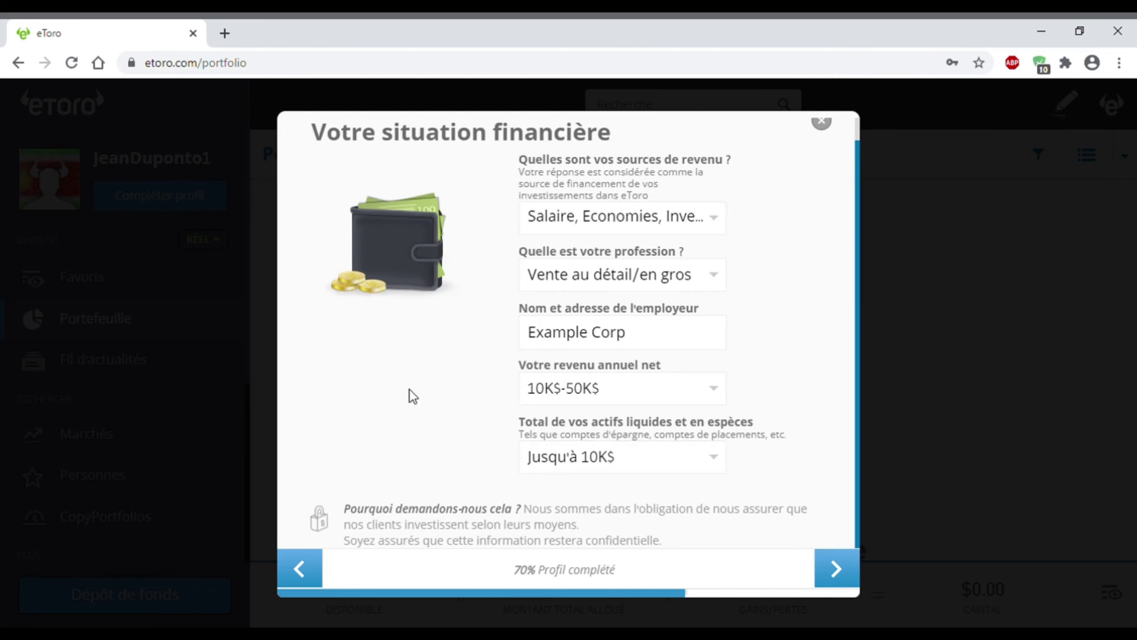
scroll(413, 396, "up", 1)
left_click(836, 570)
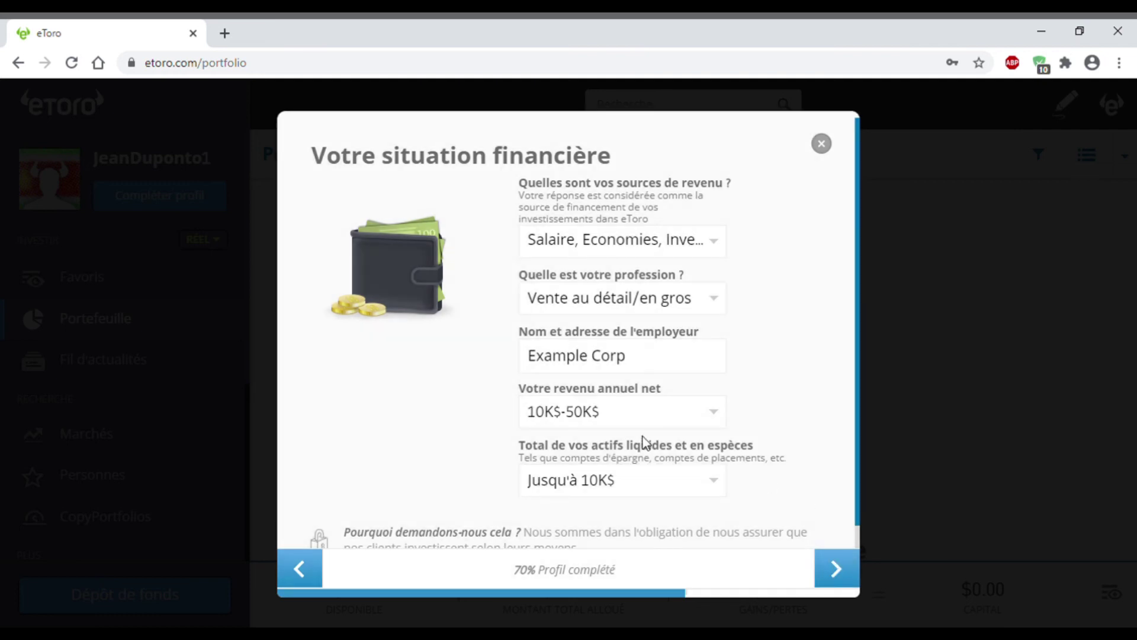
Step: Submit the financial answers, skip phone verification, and continue to the funding page
left_click(837, 575)
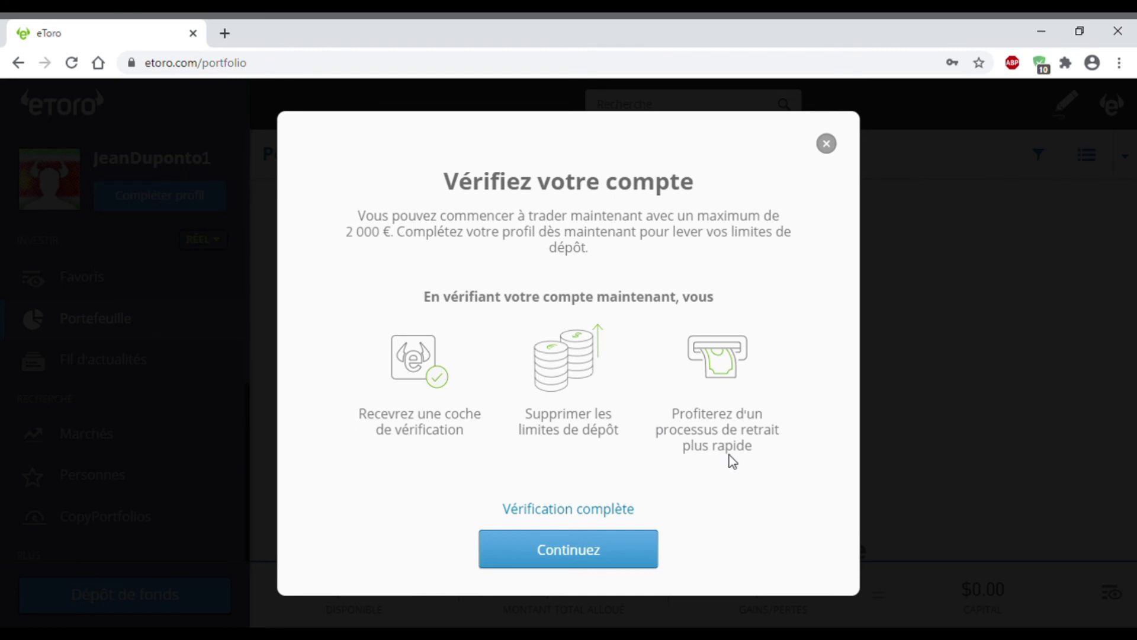
left_click(586, 511)
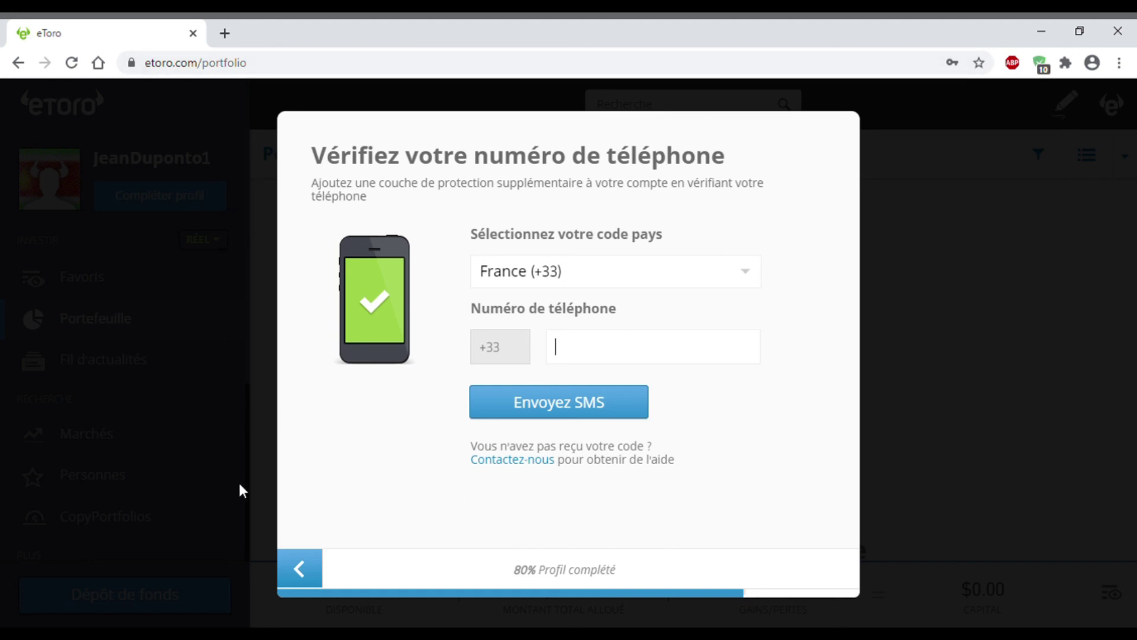
left_click(306, 565)
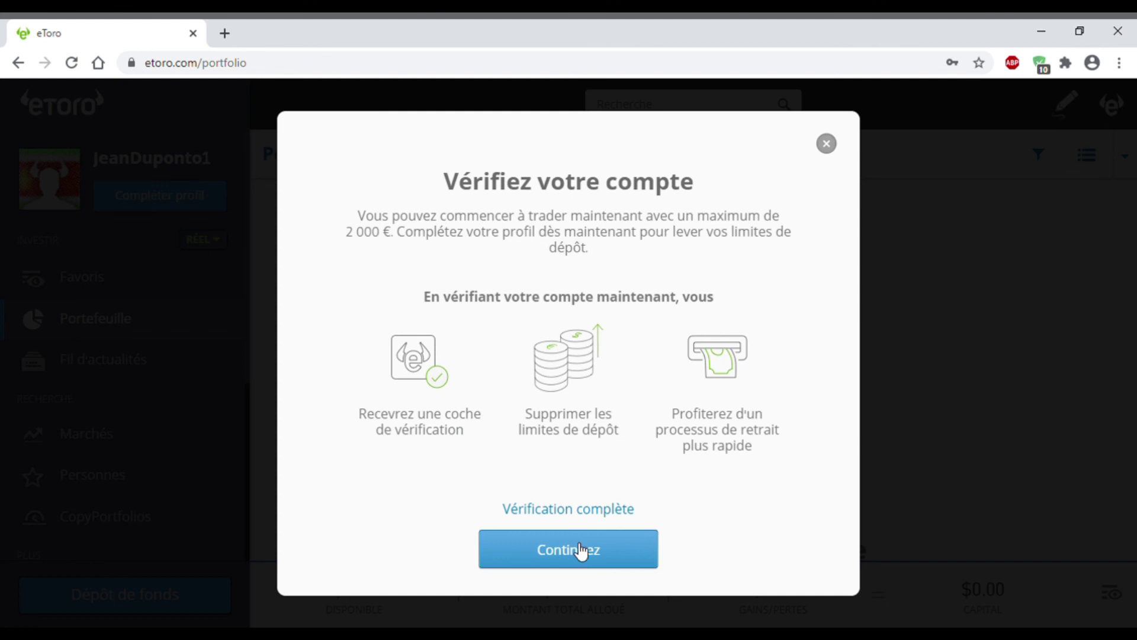
left_click(580, 548)
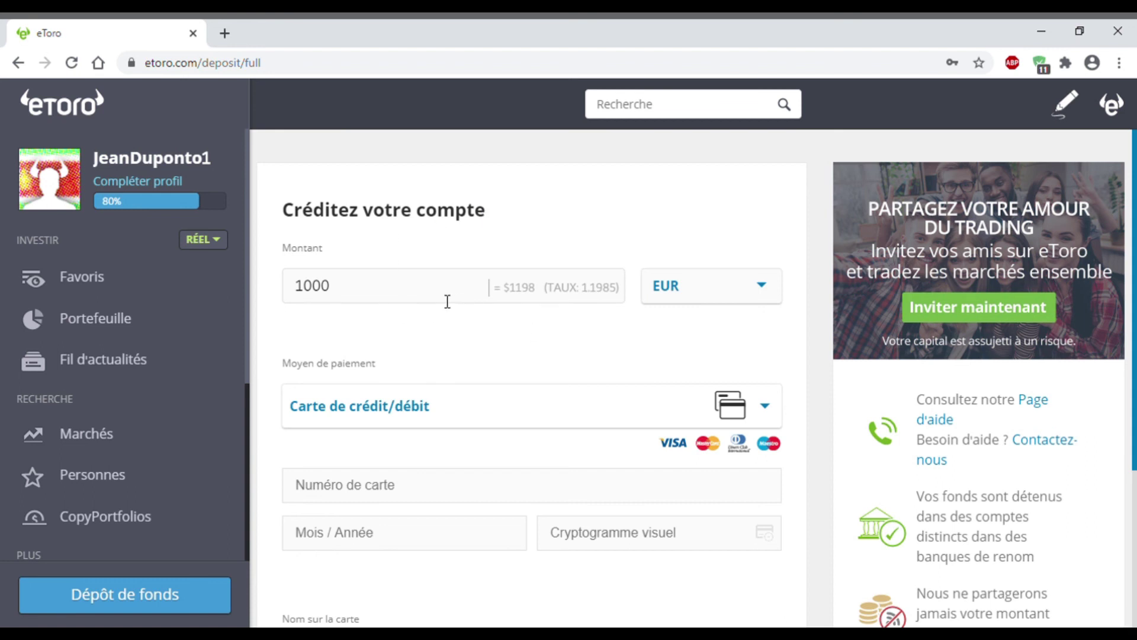
Step: Replace the 1000 deposit amount with the 167 EUR minimum
double_click(326, 305)
key("BackSpace")
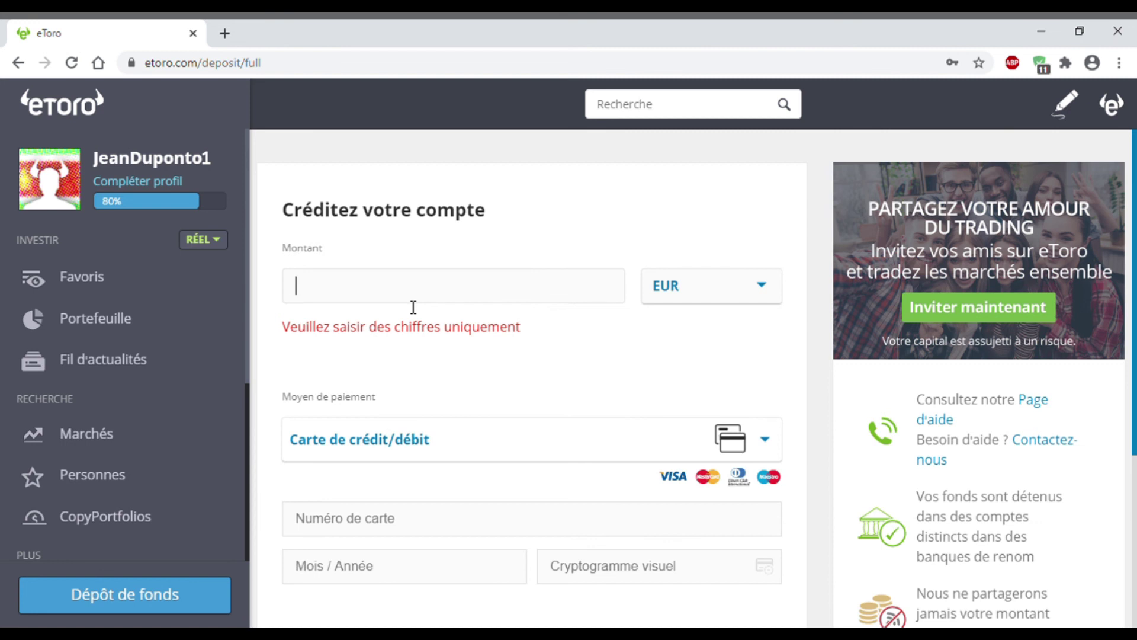
type("10")
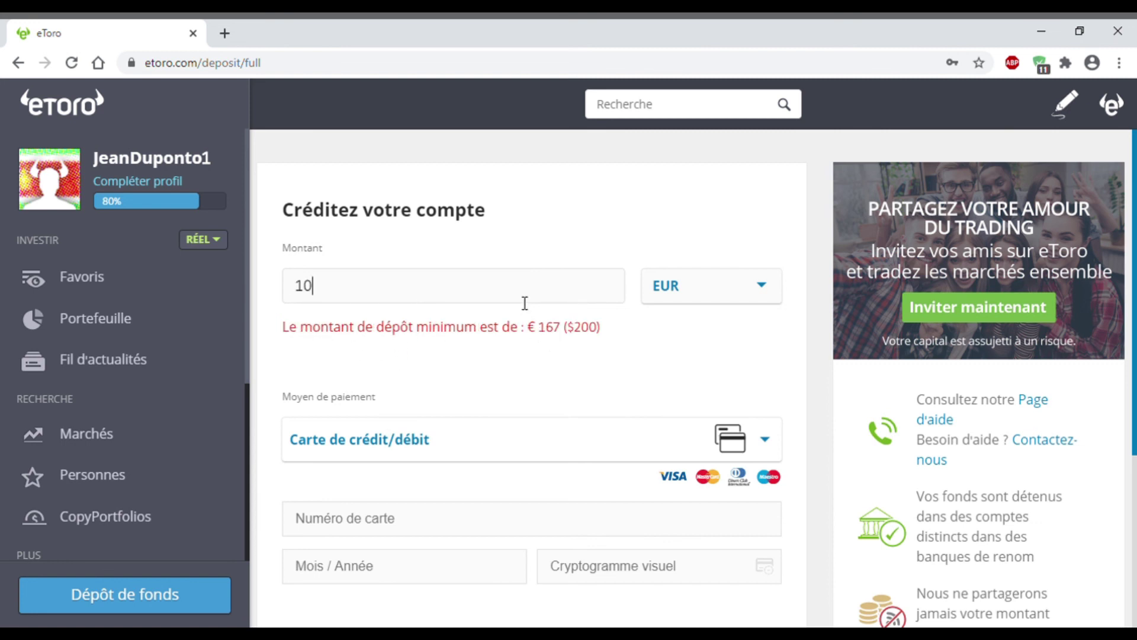
type("7")
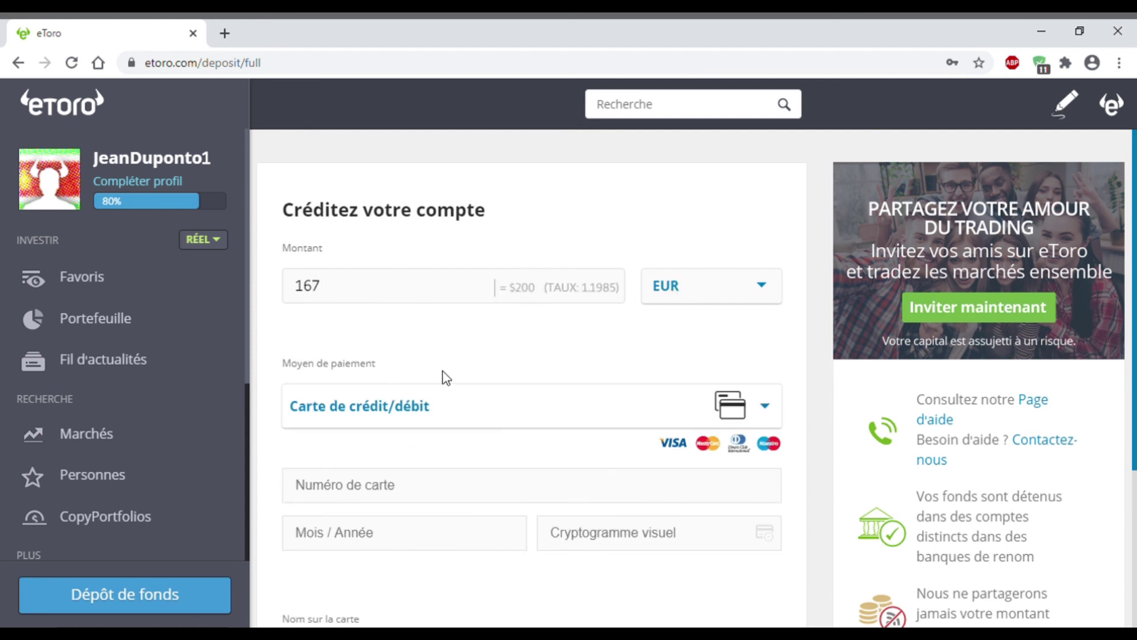
Step: Review the payment methods and keep Carte de crédit/débit
scroll(414, 355, "down", 1)
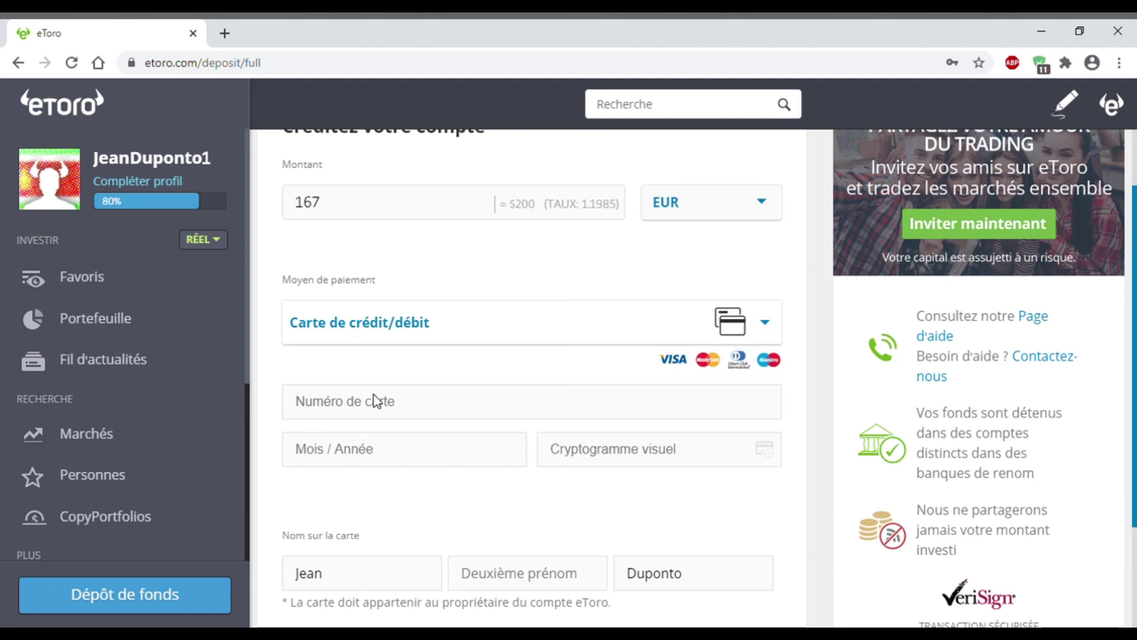
scroll(385, 391, "down", 1)
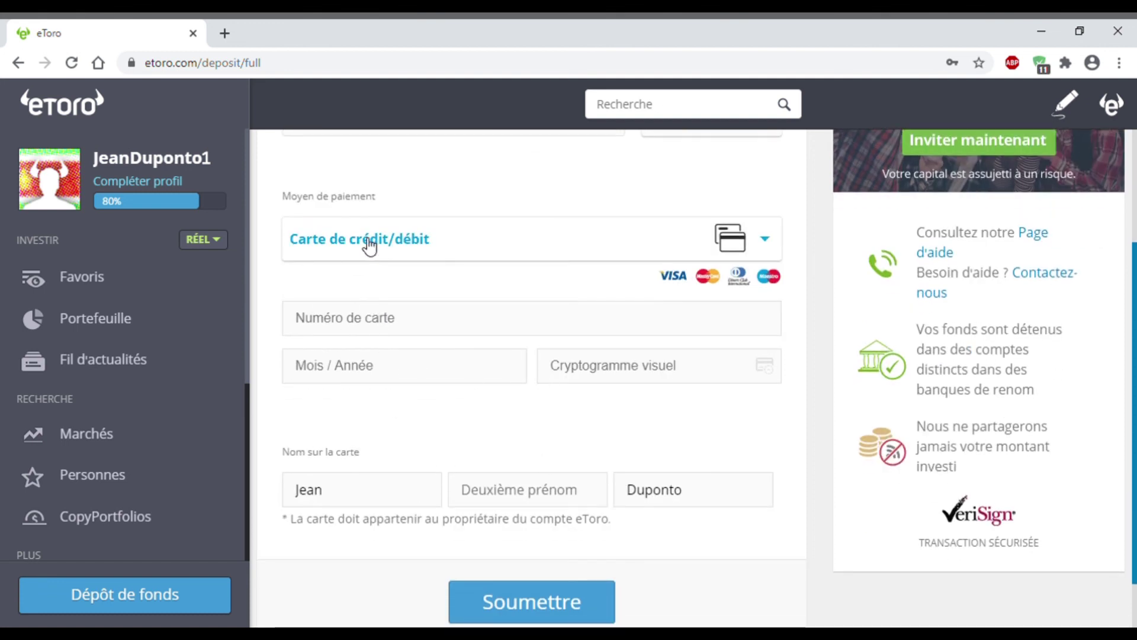
left_click(368, 248)
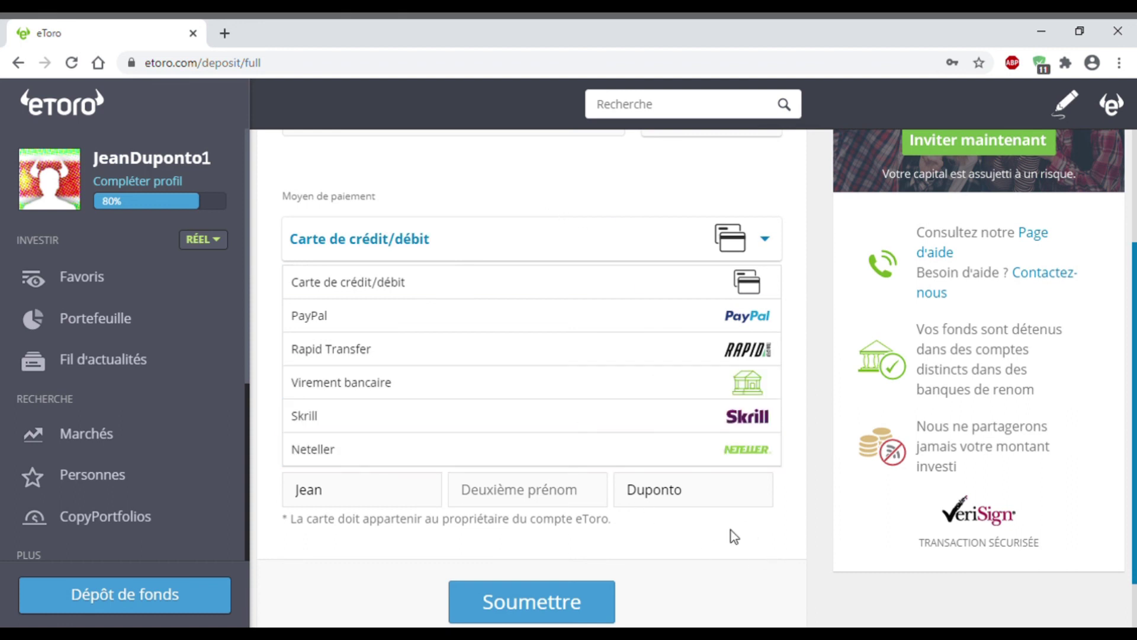
scroll(365, 320, "up", 1)
left_click(365, 375)
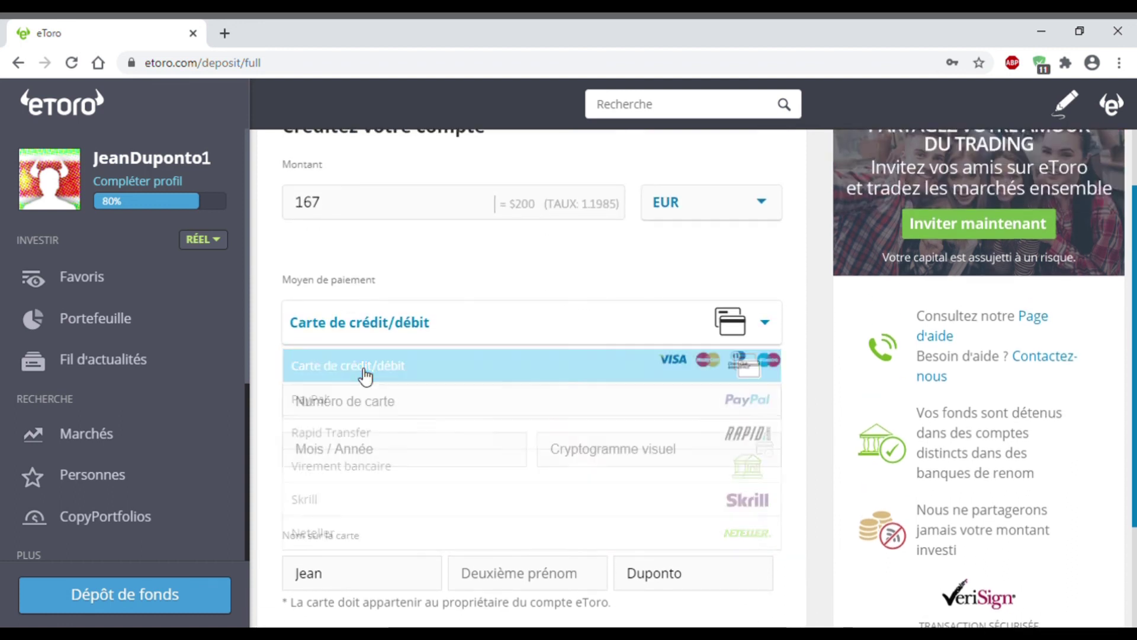
scroll(681, 366, "up", 1)
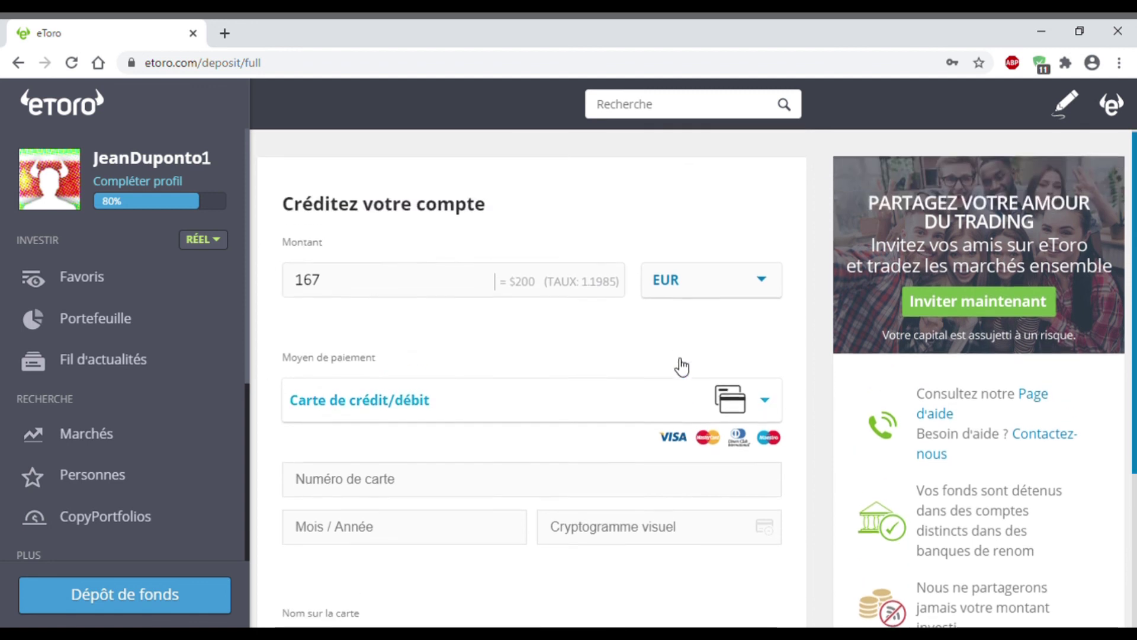
scroll(372, 375, "down", 1)
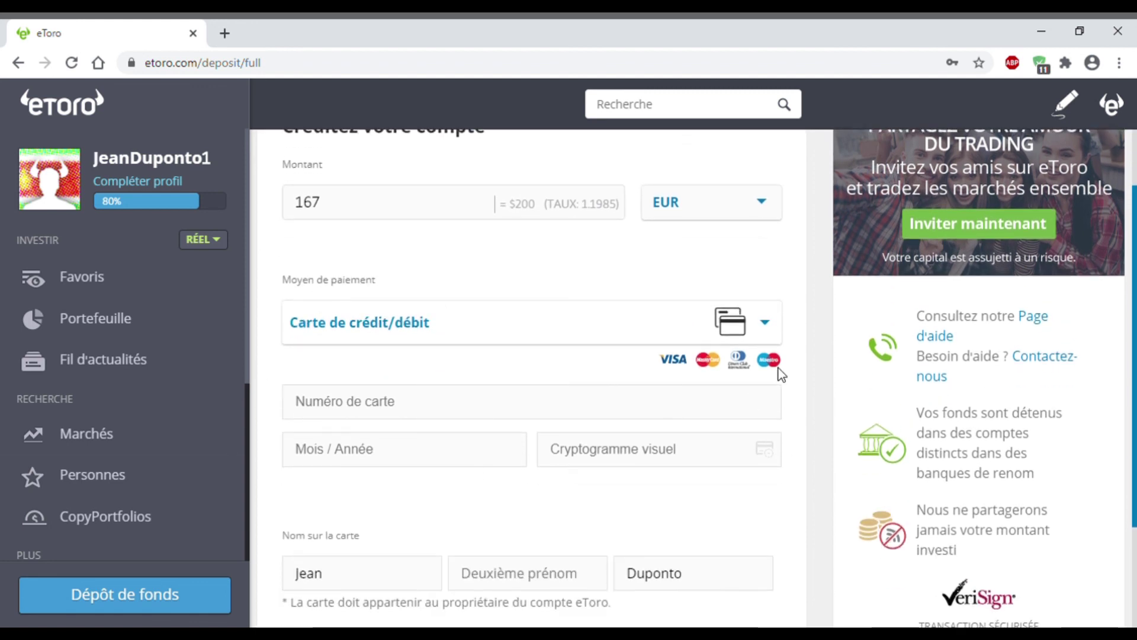
Step: Go to the Favoris watchlist and close the Bienvenue chez eToro popup
left_click(103, 285)
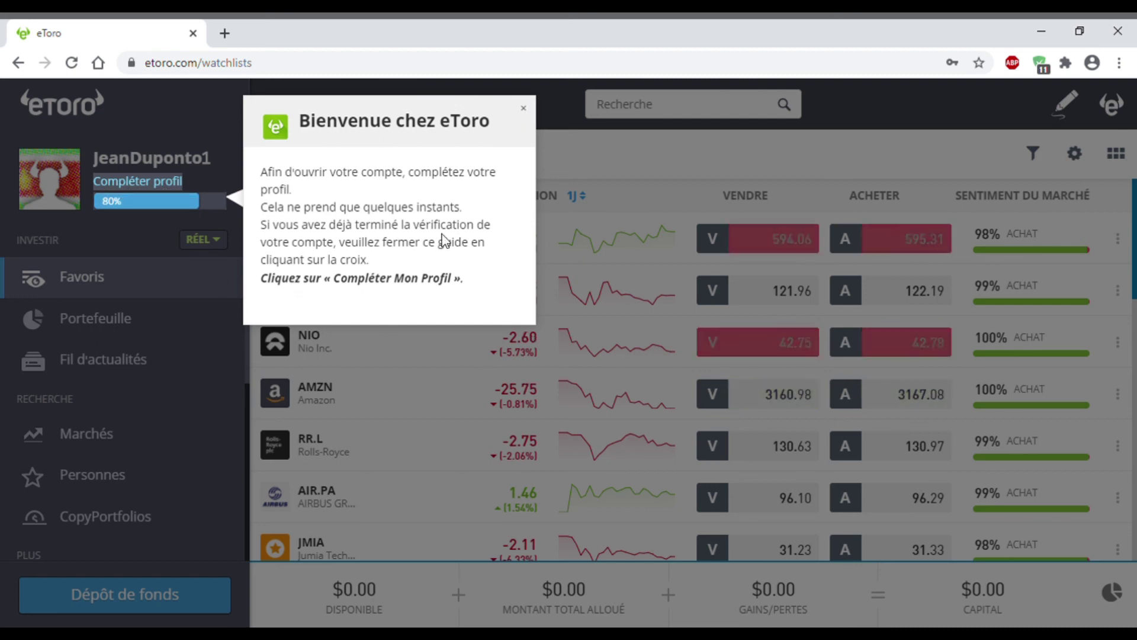
left_click(526, 109)
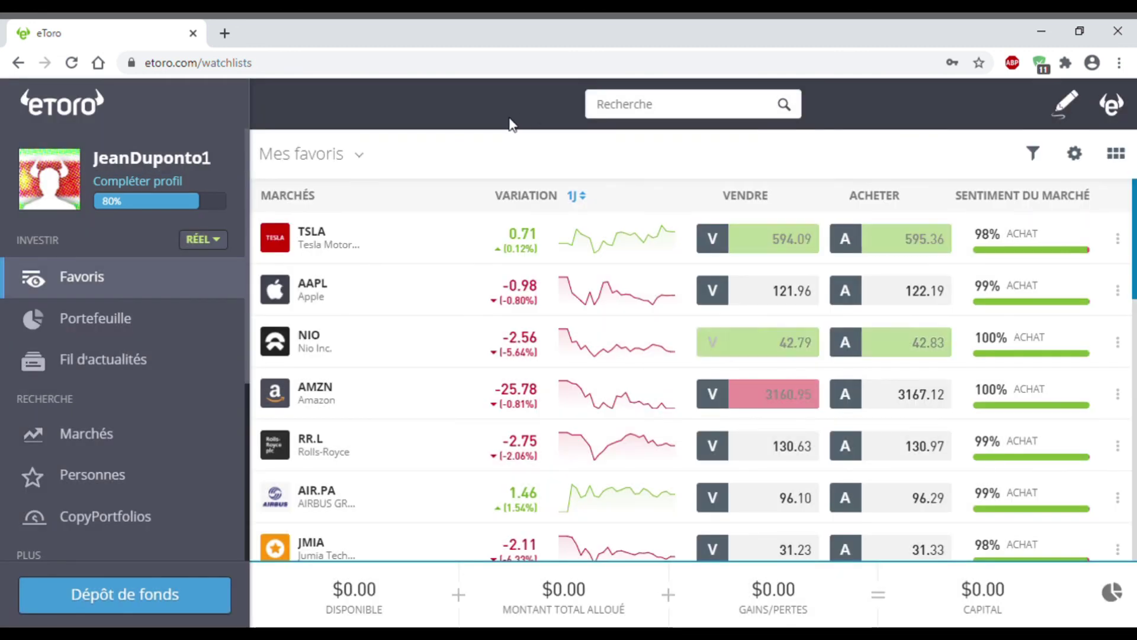